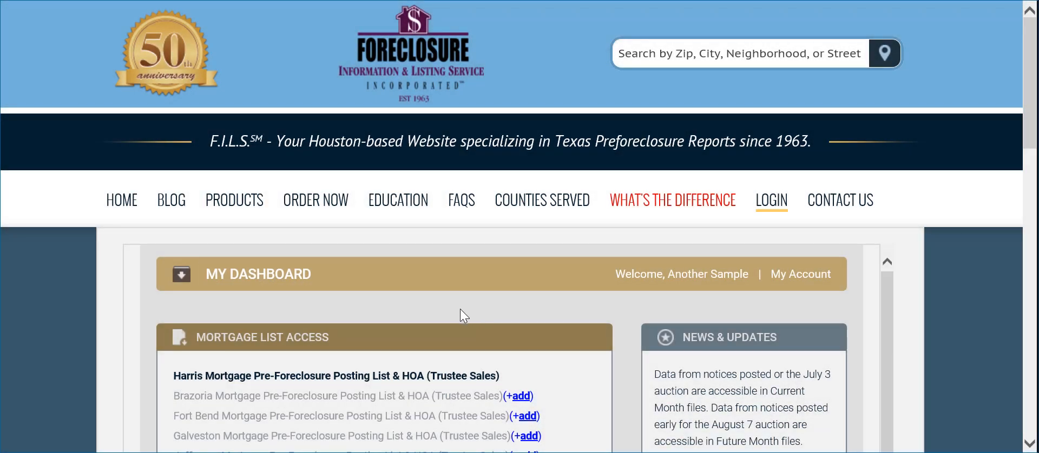
Open the Harris mortgage pre-foreclosure list and bring up the custom sort form for sorting and selecting from the database
{"action": "left_click", "coordinate": [377, 382]}
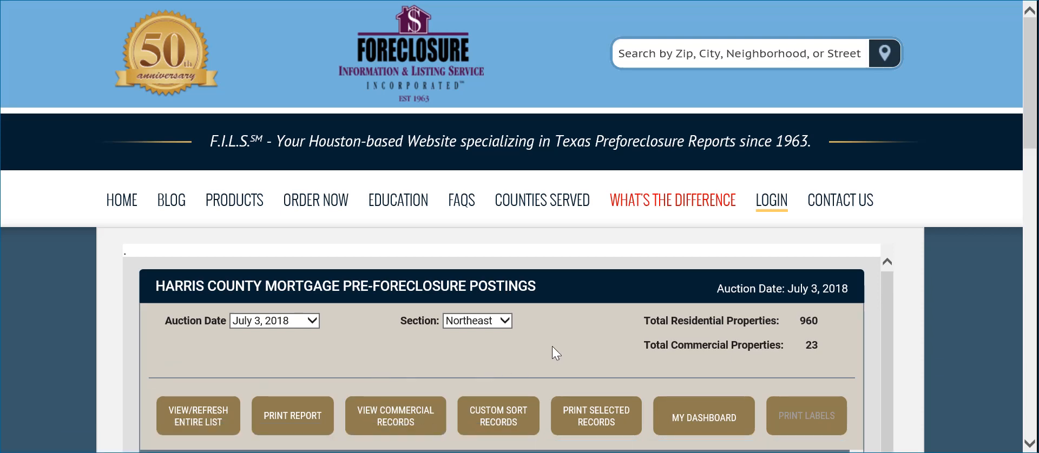
{"action": "left_click", "coordinate": [506, 426]}
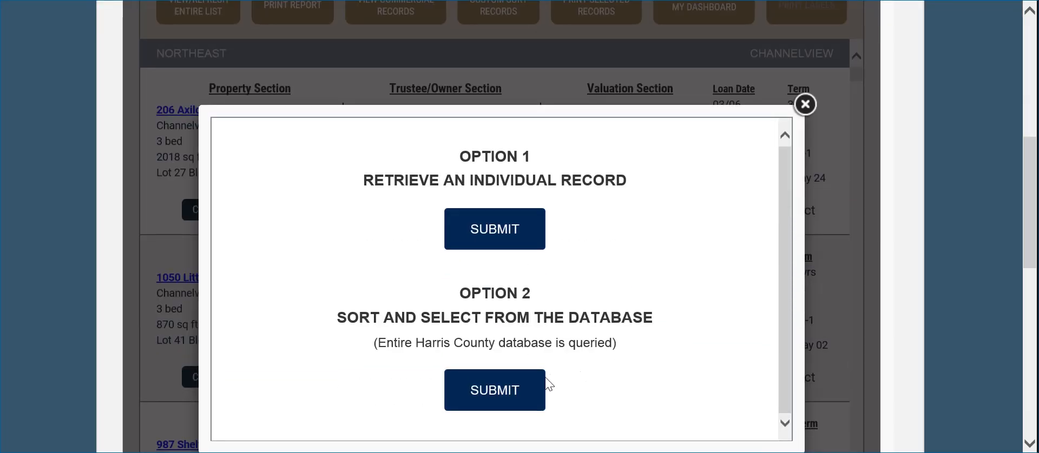
{"action": "left_click", "coordinate": [503, 392]}
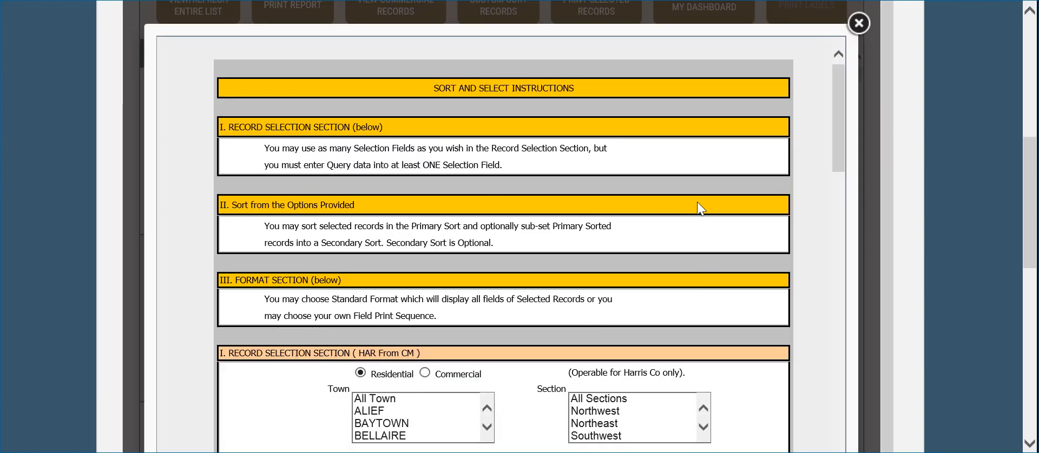
Restrict the residential record selection to the Northwest section
{"action": "left_click_drag", "start_coordinate": [840, 131], "coordinate": [840, 184]}
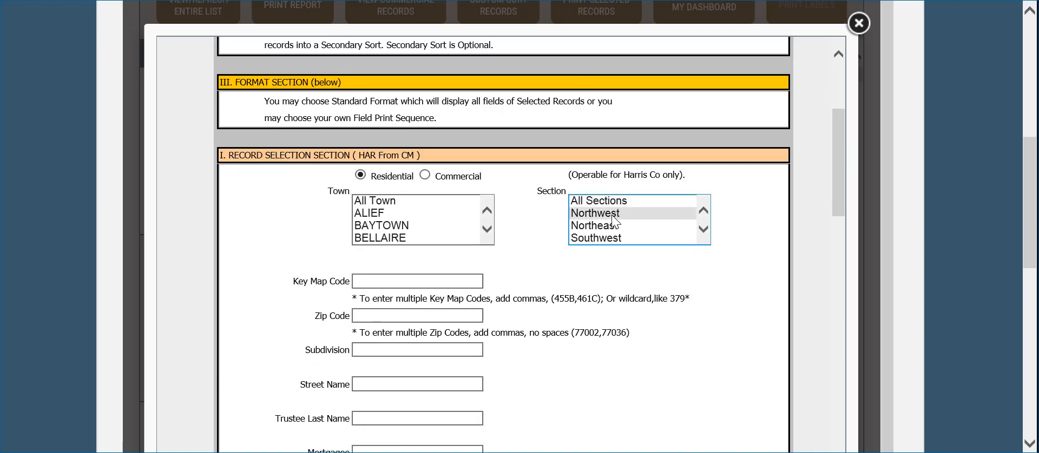
{"action": "left_click", "coordinate": [610, 215]}
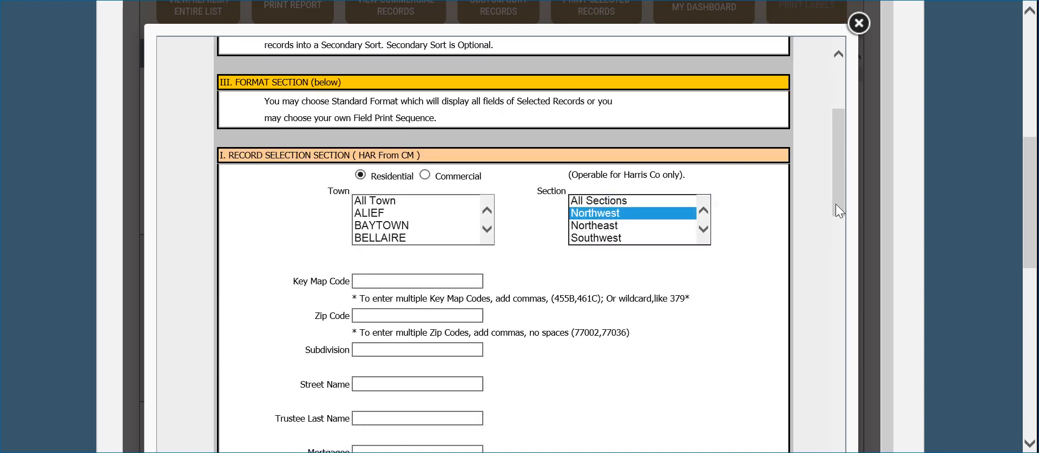
Set the report to Customized Format with the Spreadsheet Layout
{"action": "scroll", "coordinate": [838, 184], "scroll_direction": "down", "scroll_amount": 2}
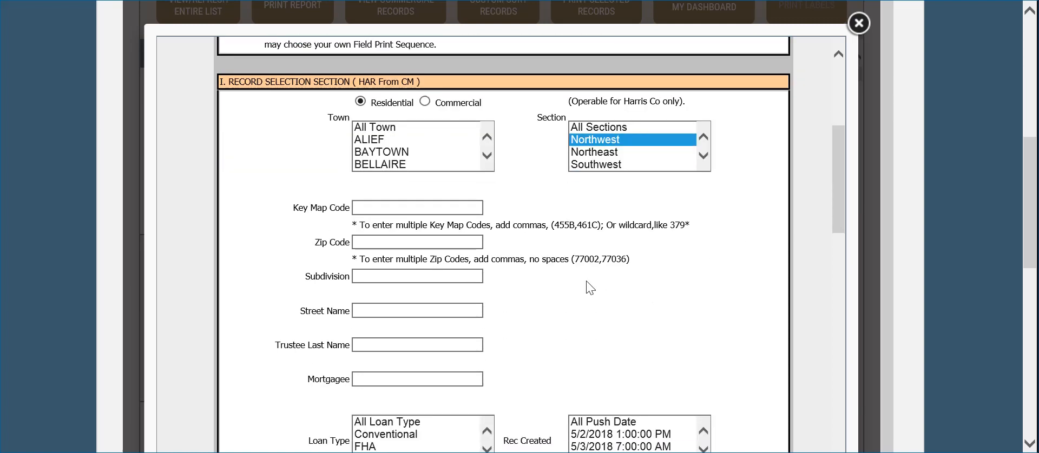
{"action": "left_click_drag", "start_coordinate": [836, 196], "coordinate": [829, 302]}
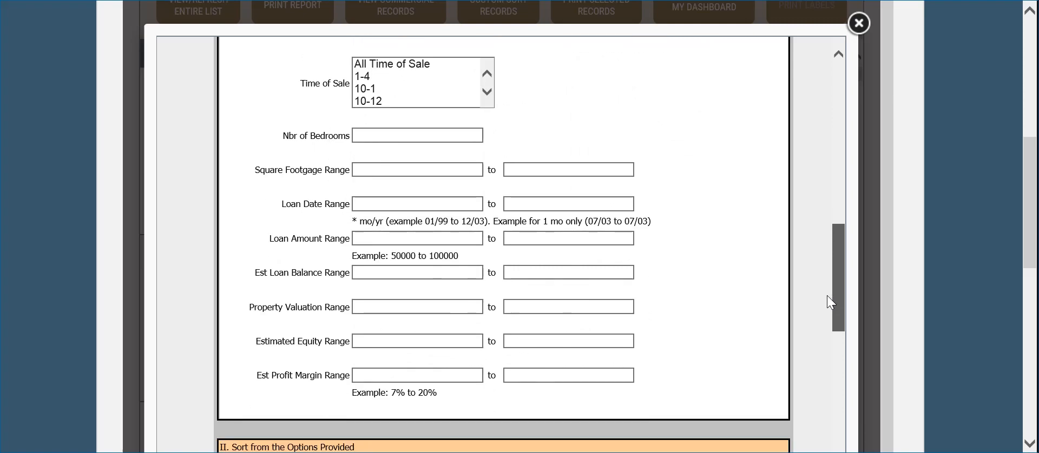
{"action": "left_click_drag", "start_coordinate": [837, 263], "coordinate": [837, 392]}
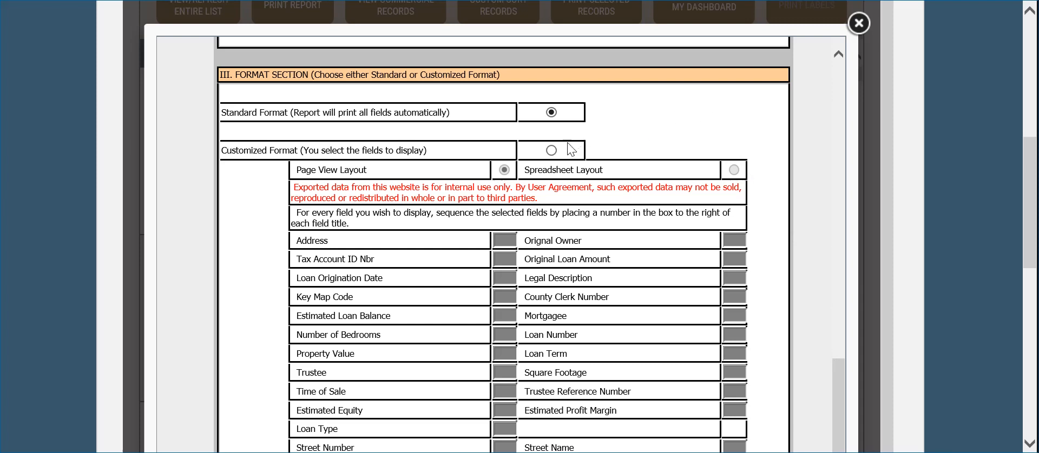
{"action": "left_click", "coordinate": [552, 150]}
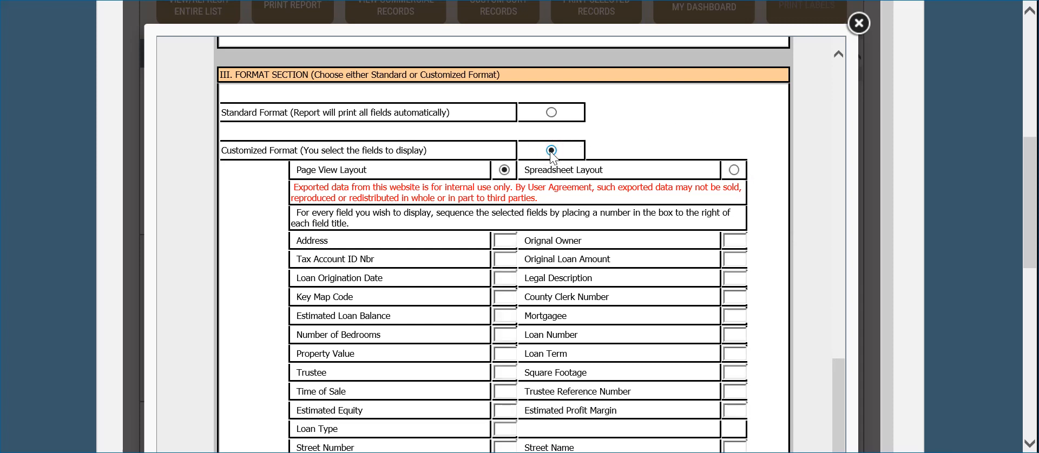
{"action": "left_click", "coordinate": [734, 171]}
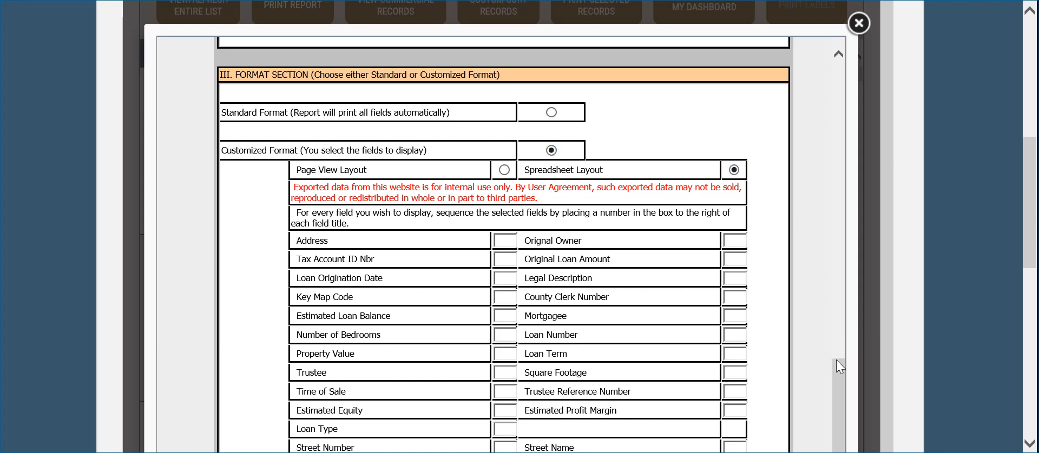
Sequence the owner fields for display, with Owner First Name as 1 and Owner Last Name as 2
{"action": "scroll", "coordinate": [1009, 274], "scroll_direction": "down", "scroll_amount": 2}
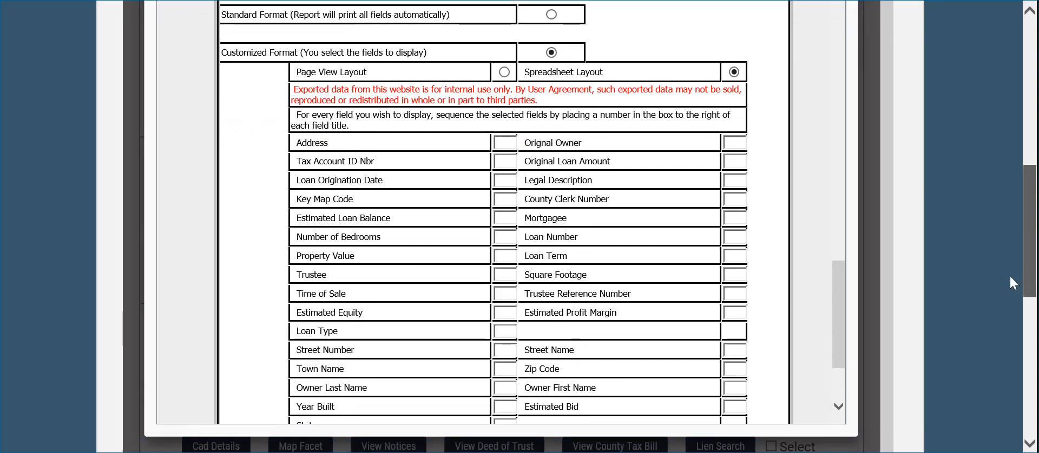
{"action": "scroll", "coordinate": [836, 313], "scroll_direction": "down", "scroll_amount": 1}
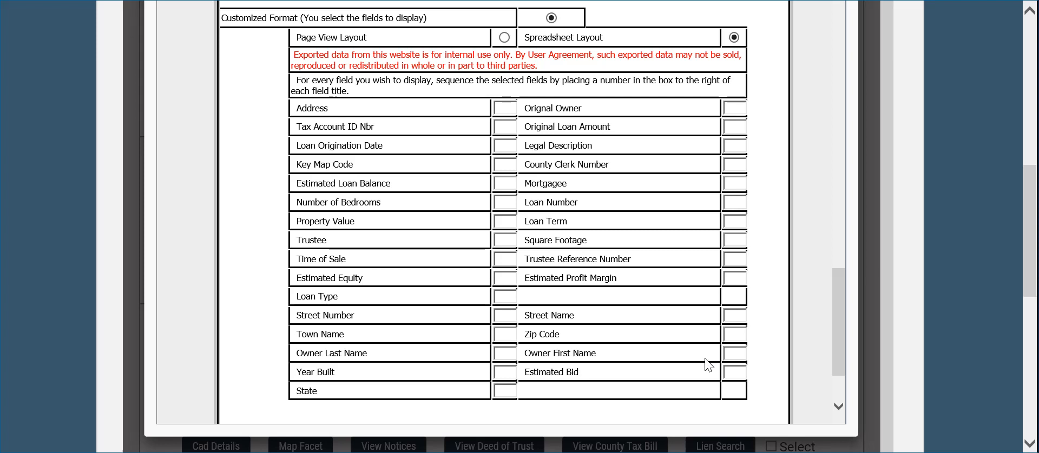
{"action": "left_click", "coordinate": [733, 355]}
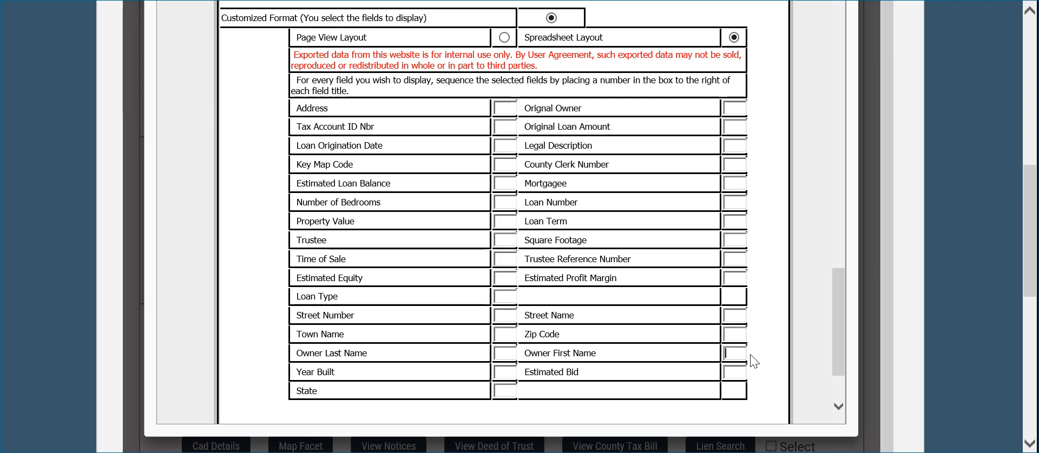
{"action": "type", "text": "1"}
{"action": "left_click", "coordinate": [505, 354]}
{"action": "type", "text": "2"}
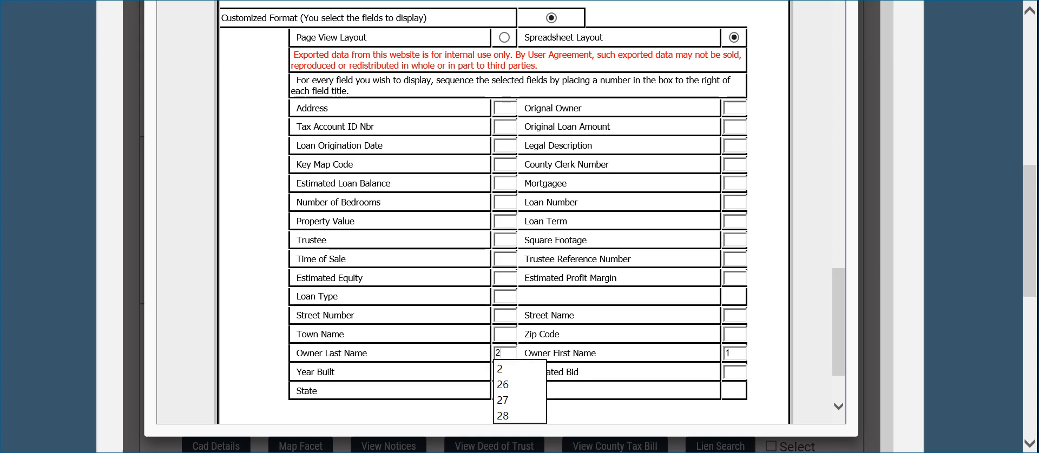
Sequence the address fields: Street Number 3, Street Name 4, Town Name 5, State 6 and Zip Code 7
{"action": "left_click", "coordinate": [507, 316]}
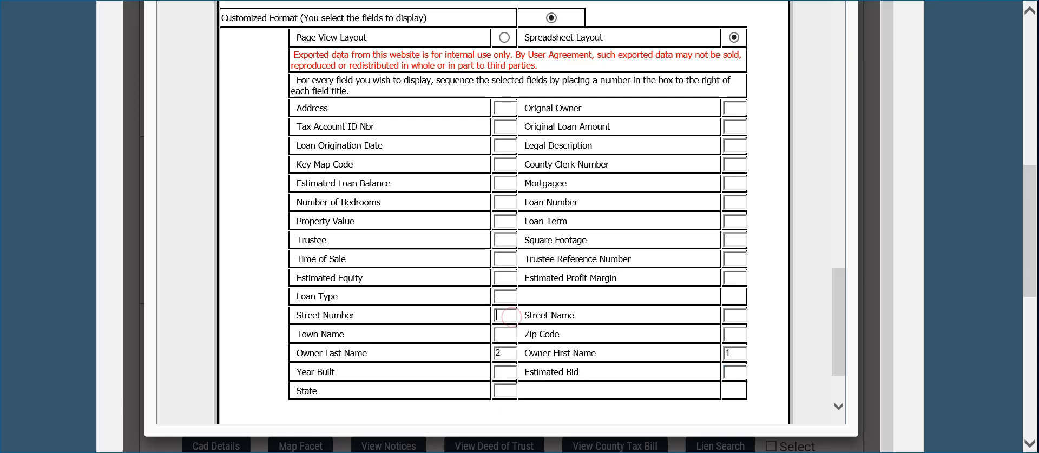
{"action": "type", "text": "3"}
{"action": "left_click", "coordinate": [735, 316]}
{"action": "type", "text": "4"}
{"action": "left_click", "coordinate": [504, 335]}
{"action": "type", "text": "5"}
{"action": "type", "text": "6"}
{"action": "left_click", "coordinate": [726, 334]}
{"action": "type", "text": "7"}
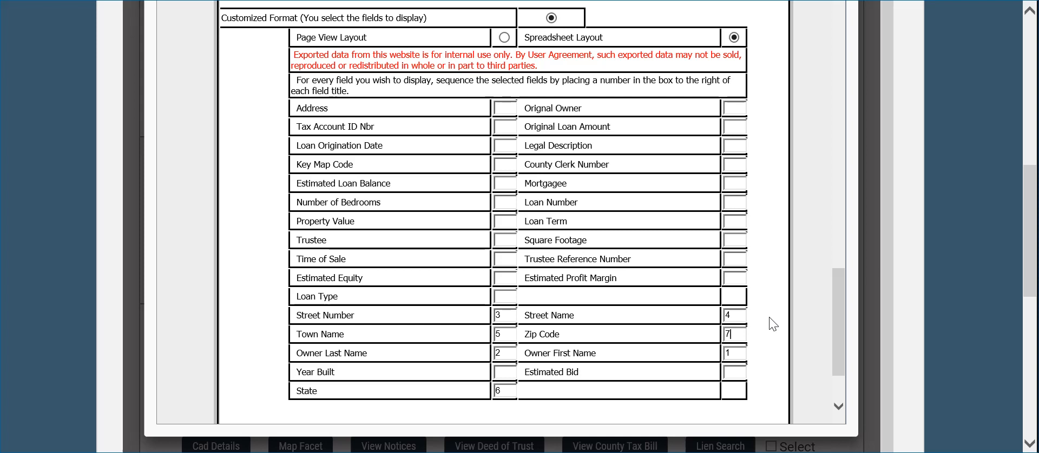
Submit the query and save the resulting spreadsheet under the file name Mail Merge Northwest
{"action": "left_click_drag", "start_coordinate": [836, 313], "coordinate": [837, 346]}
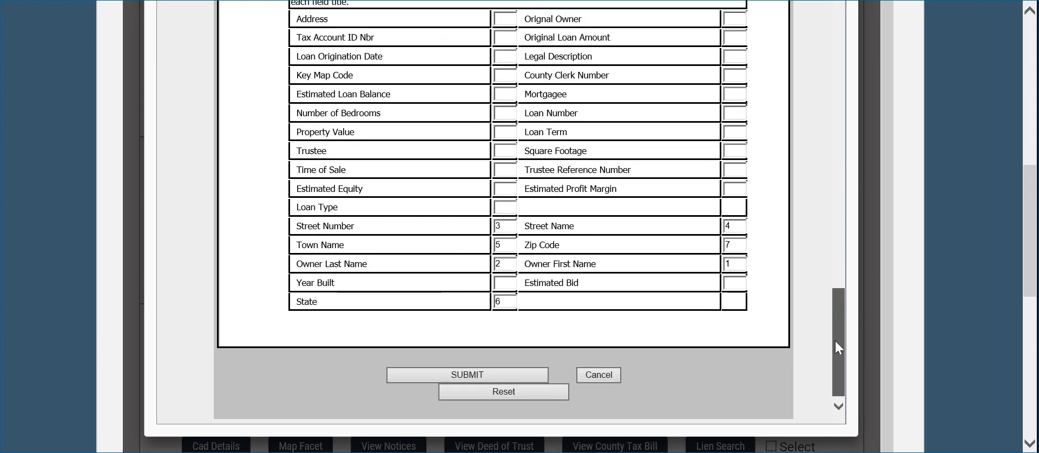
{"action": "left_click", "coordinate": [476, 374]}
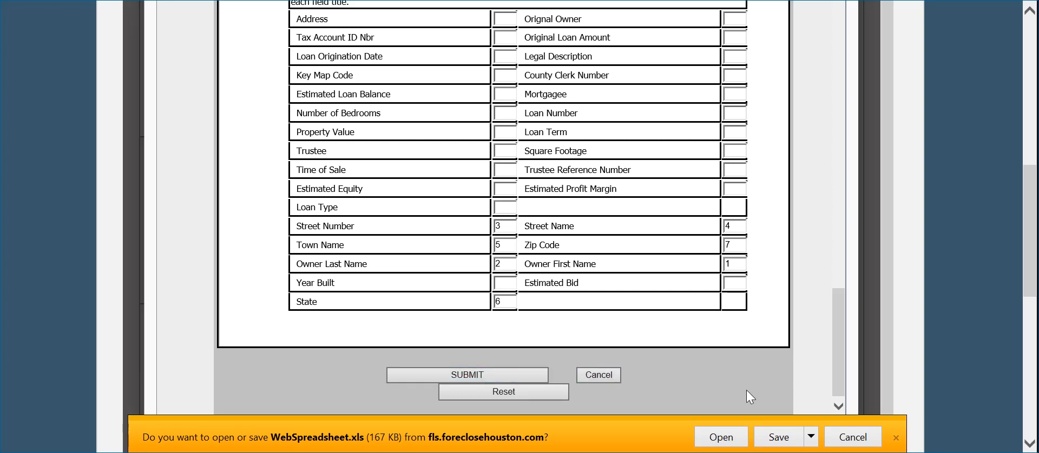
{"action": "left_click", "coordinate": [810, 436]}
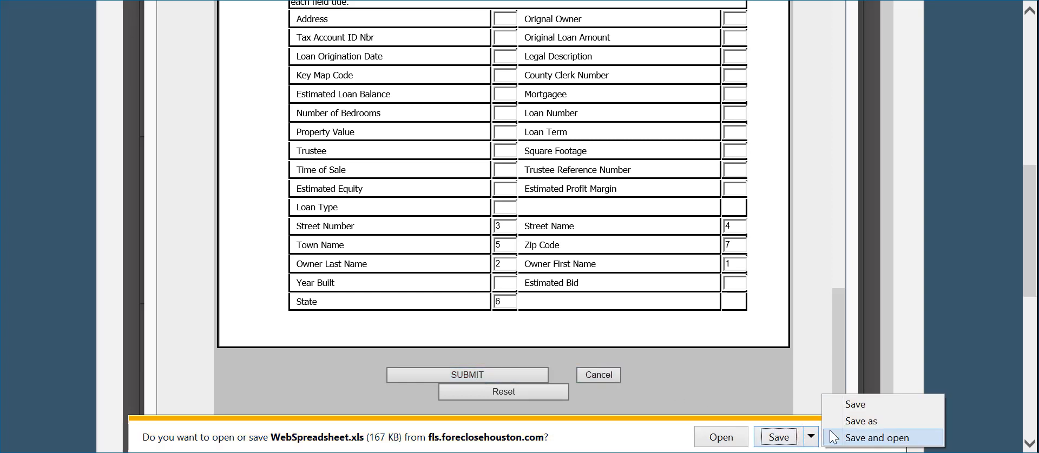
{"action": "left_click", "coordinate": [858, 421]}
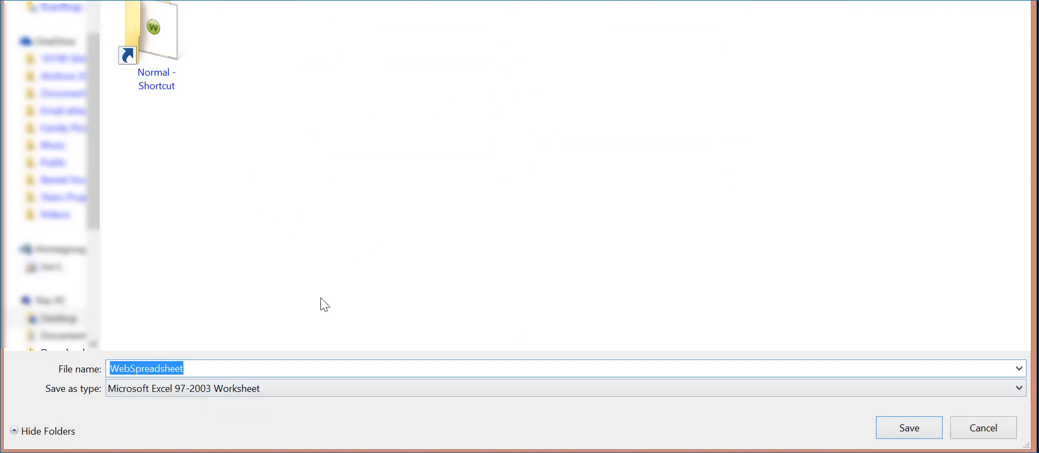
{"action": "type", "text": "M"}
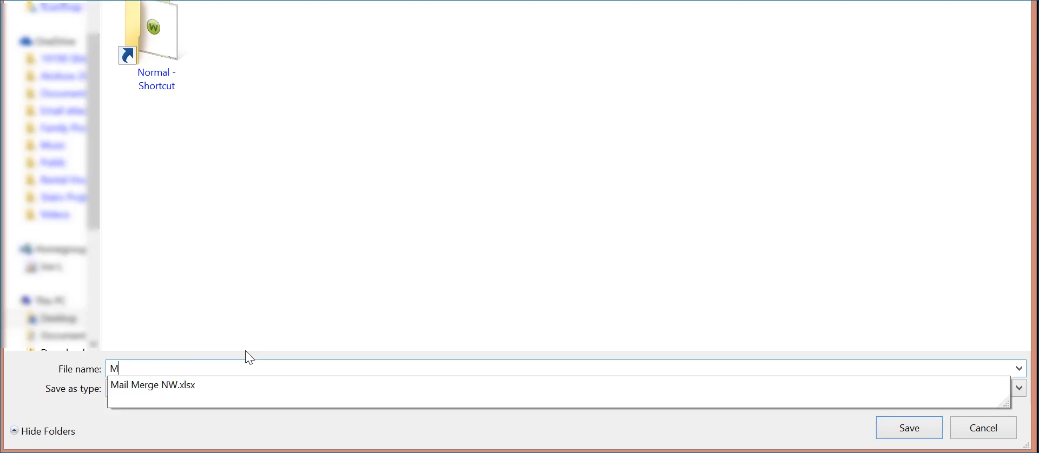
{"action": "type", "text": "ail Merge Northwest"}
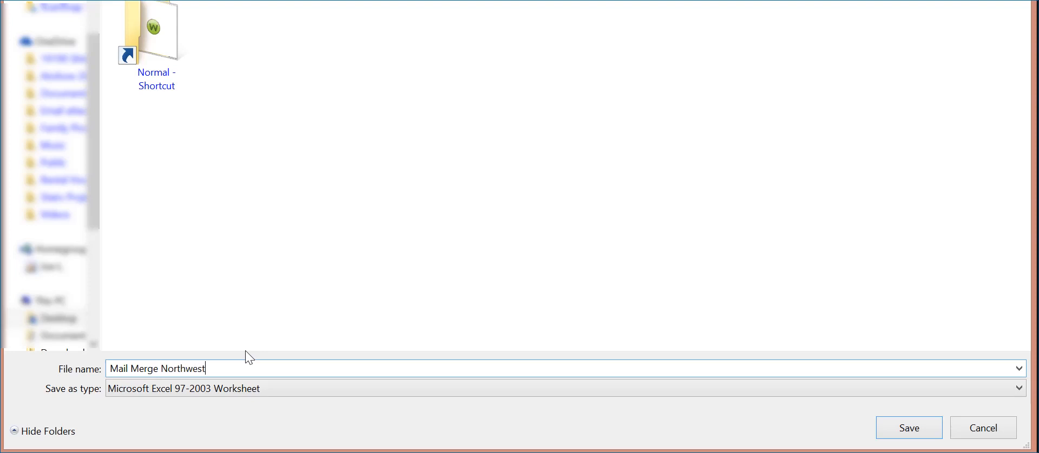
{"action": "left_click", "coordinate": [901, 429]}
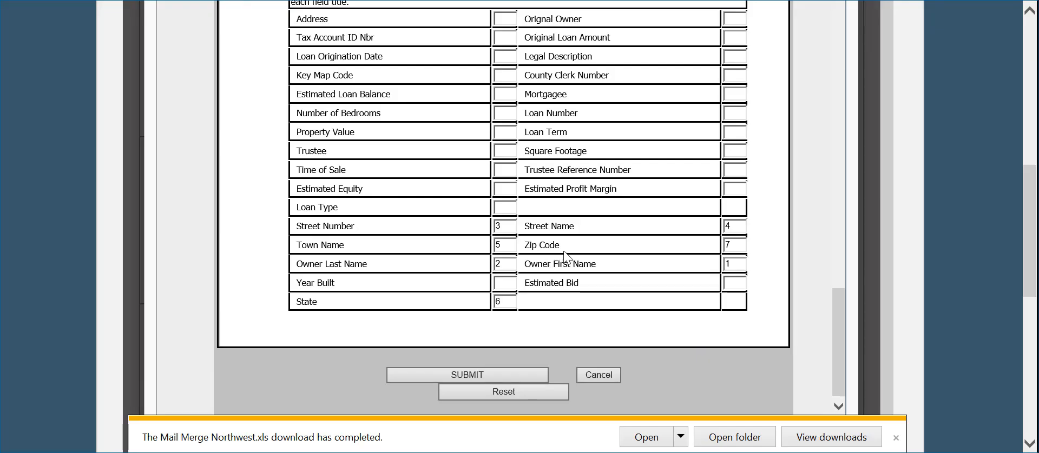
Open the downloaded Mail Merge Northwest.xls in Excel, accepting the file format mismatch
{"action": "left_click", "coordinate": [648, 441]}
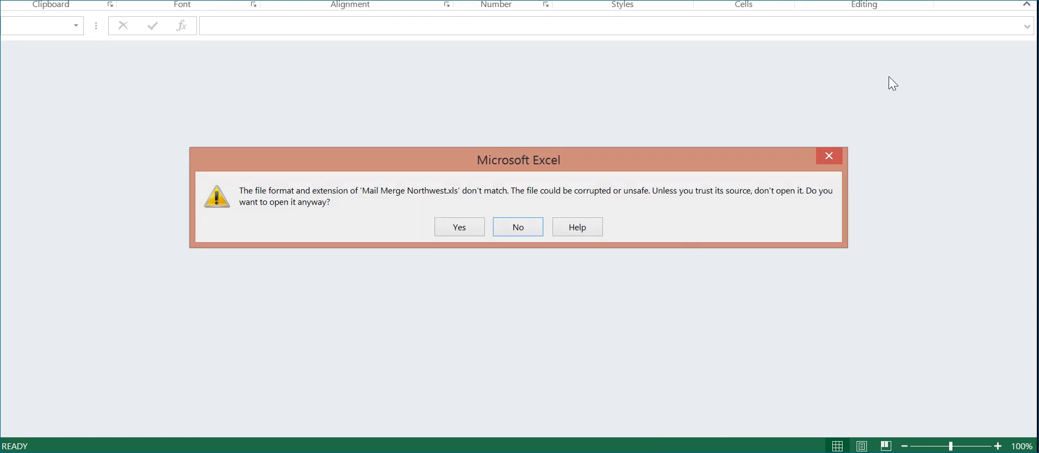
{"action": "left_click", "coordinate": [451, 227]}
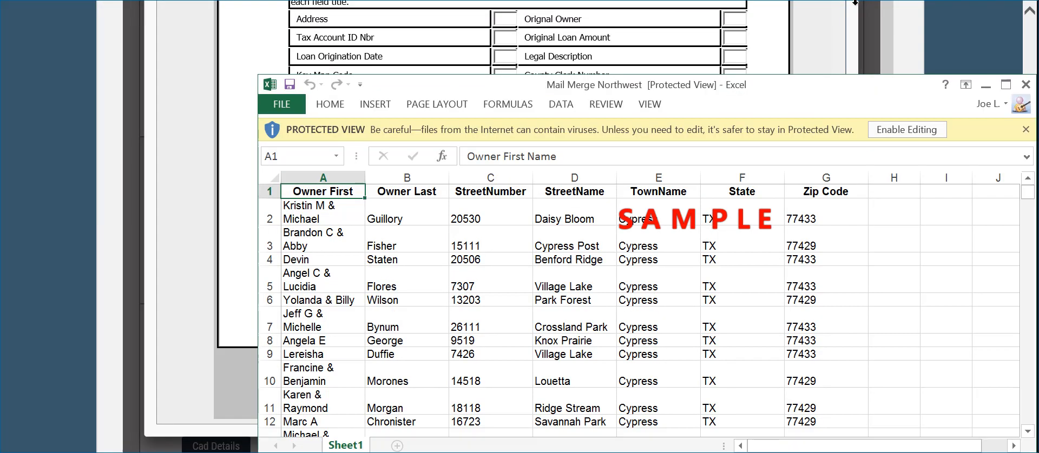
Move and enlarge the Excel window to fill the screen, and enable editing of the protected workbook
{"action": "left_click_drag", "start_coordinate": [431, 87], "coordinate": [197, 19]}
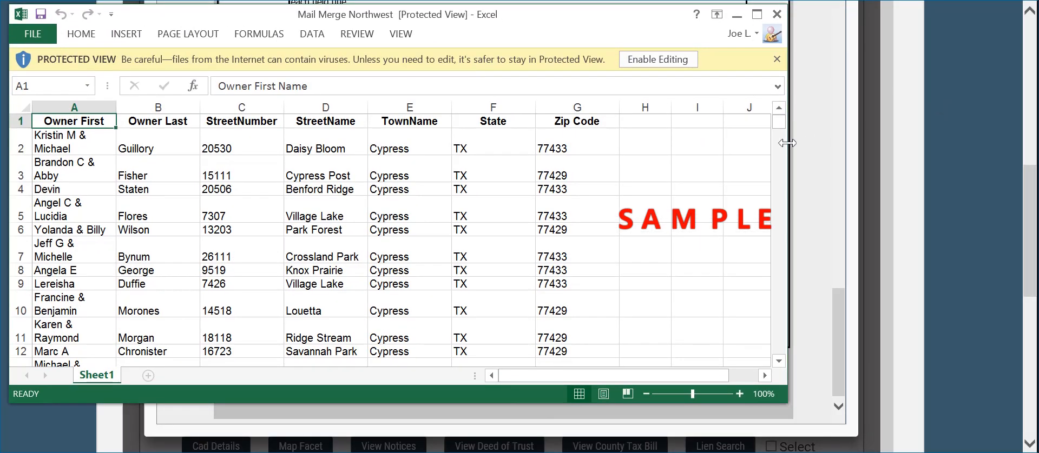
{"action": "left_click_drag", "start_coordinate": [787, 143], "coordinate": [1034, 143]}
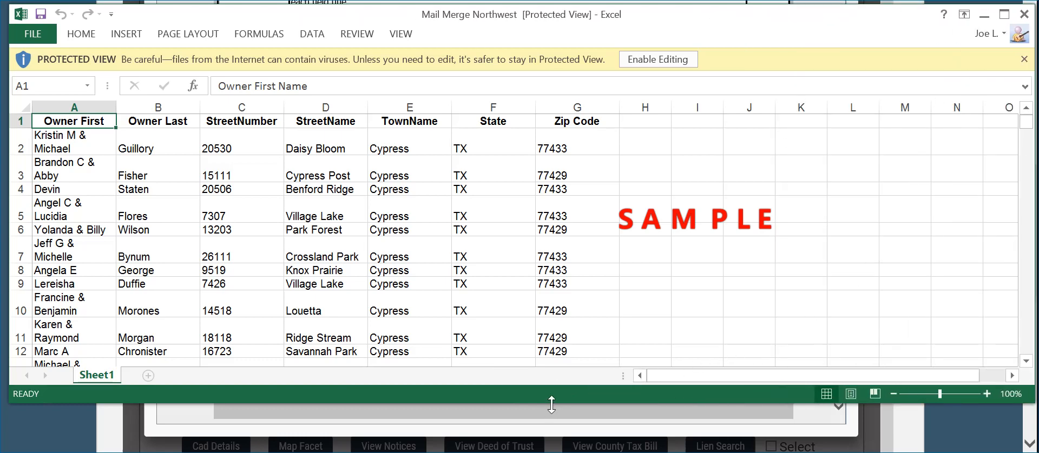
{"action": "left_click_drag", "start_coordinate": [552, 405], "coordinate": [552, 442]}
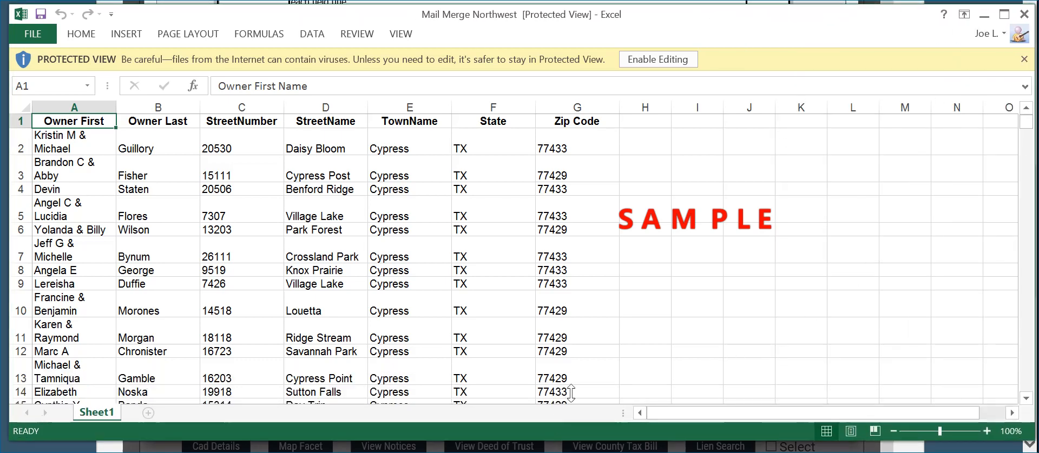
{"action": "left_click", "coordinate": [655, 61]}
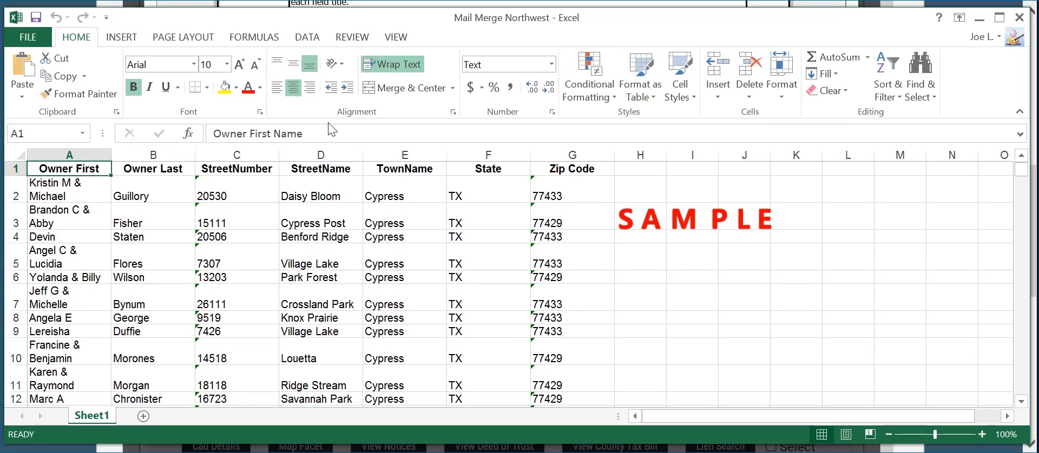
Convert the Mail Merge Northwest workbook from compatibility mode to the current Excel file format and close it
{"action": "left_click", "coordinate": [33, 35]}
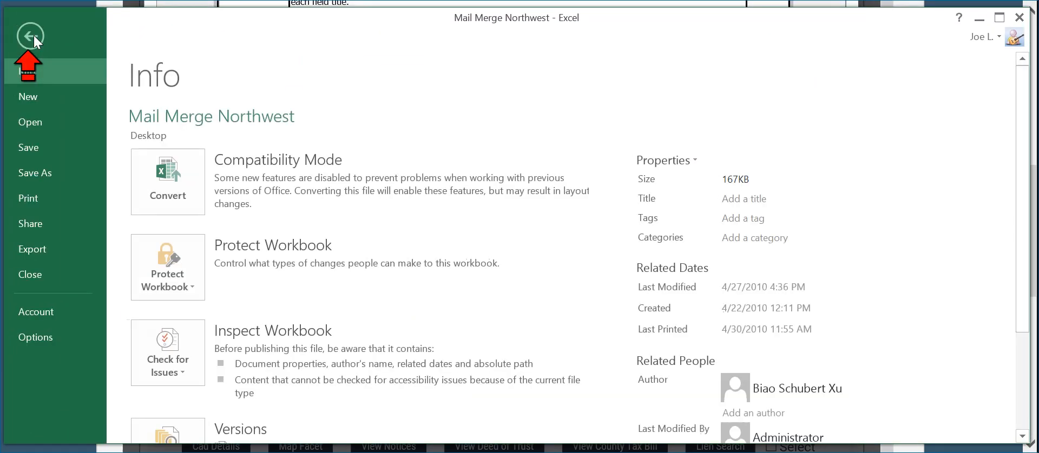
{"action": "left_click", "coordinate": [167, 181]}
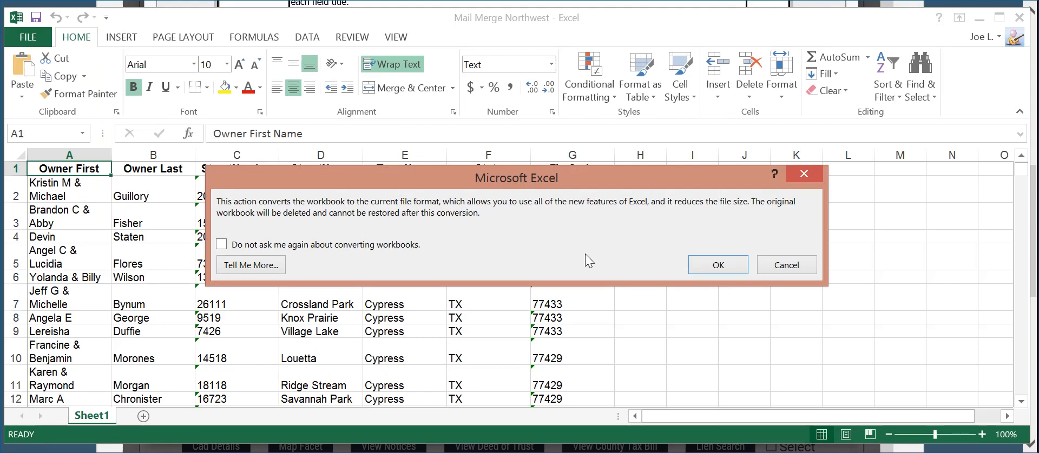
{"action": "left_click", "coordinate": [719, 266]}
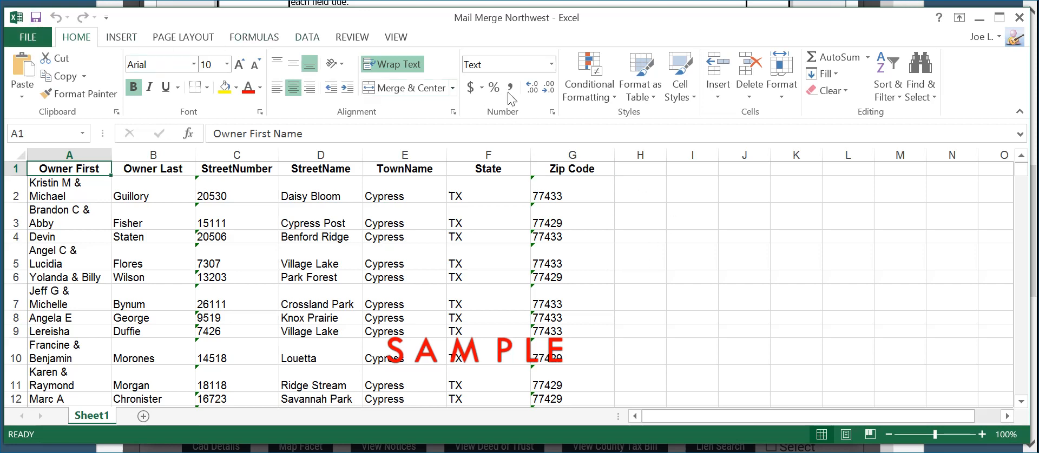
{"action": "left_click", "coordinate": [1020, 18]}
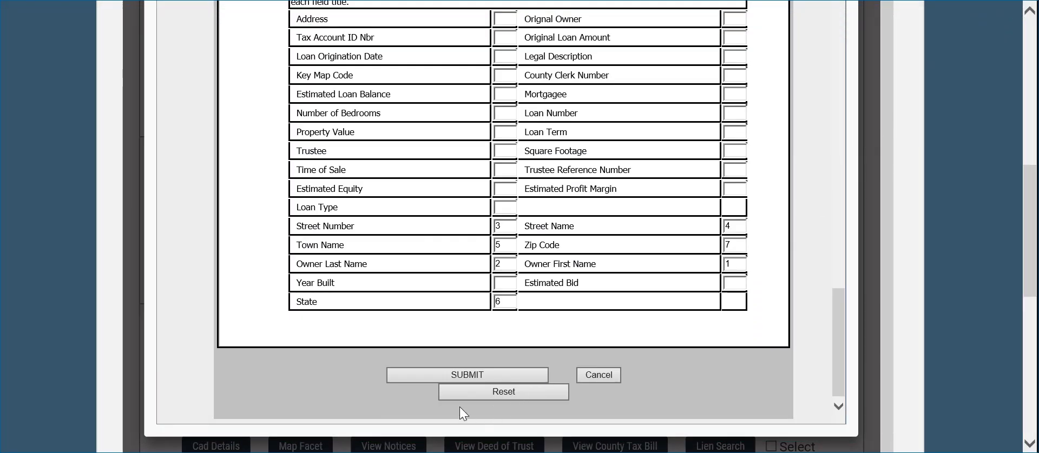
Switch to Word and create a blank document
{"action": "left_click", "coordinate": [369, 449]}
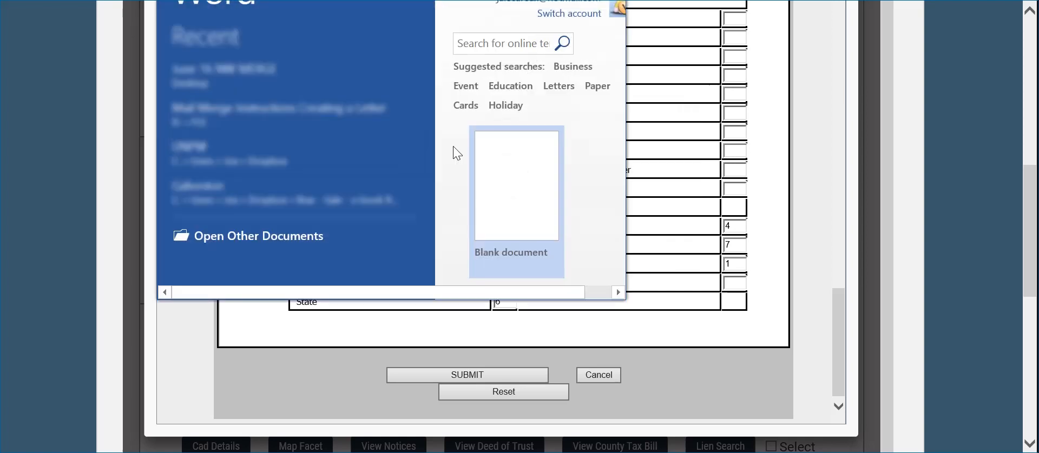
{"action": "left_click", "coordinate": [503, 174]}
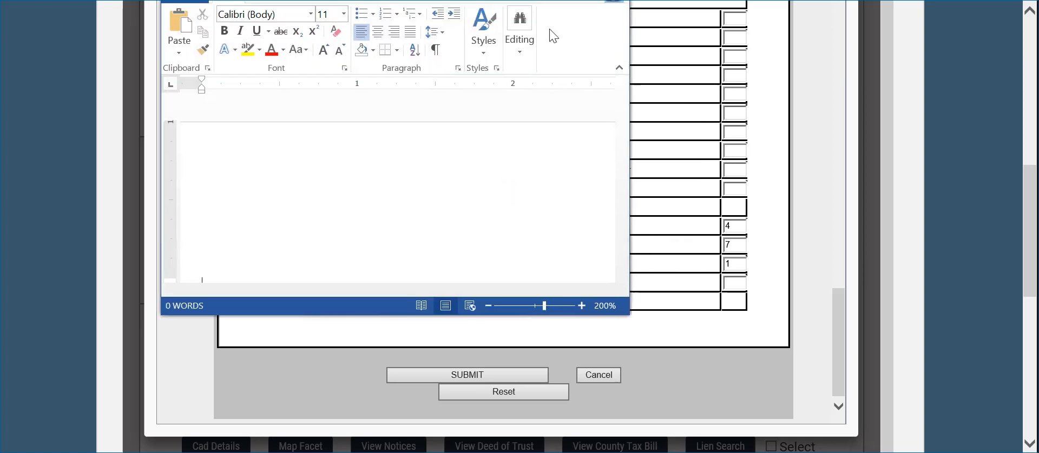
Enlarge the Word window on all sides until it fills the screen
{"action": "left_click_drag", "start_coordinate": [637, 78], "coordinate": [1029, 103]}
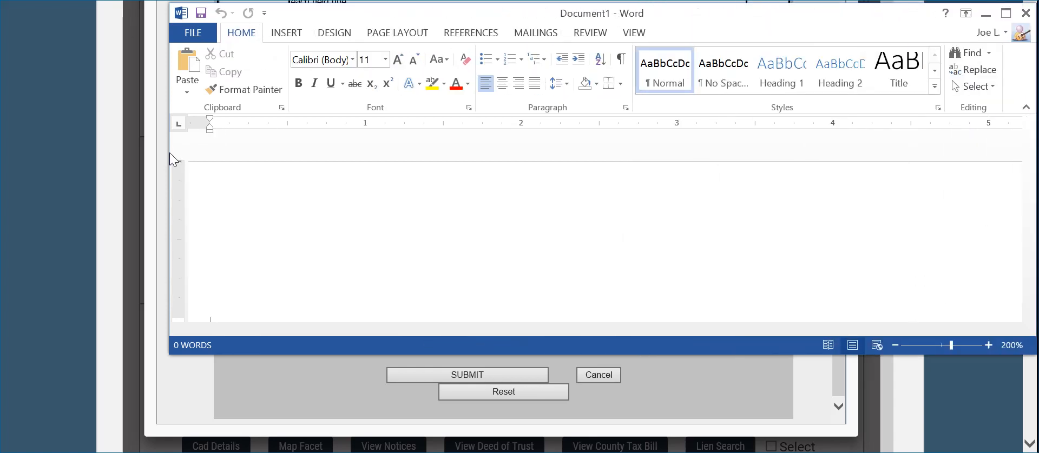
{"action": "left_click_drag", "start_coordinate": [168, 165], "coordinate": [18, 212]}
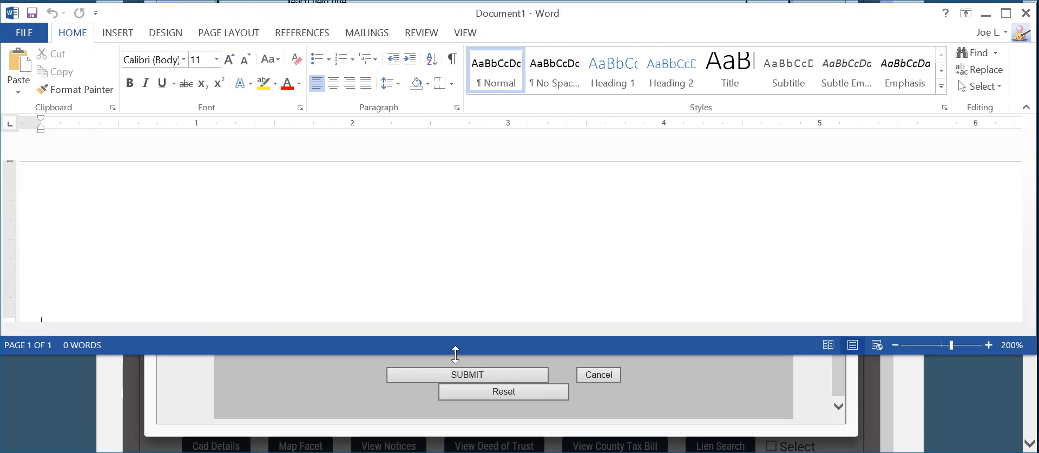
{"action": "left_click_drag", "start_coordinate": [455, 354], "coordinate": [452, 447]}
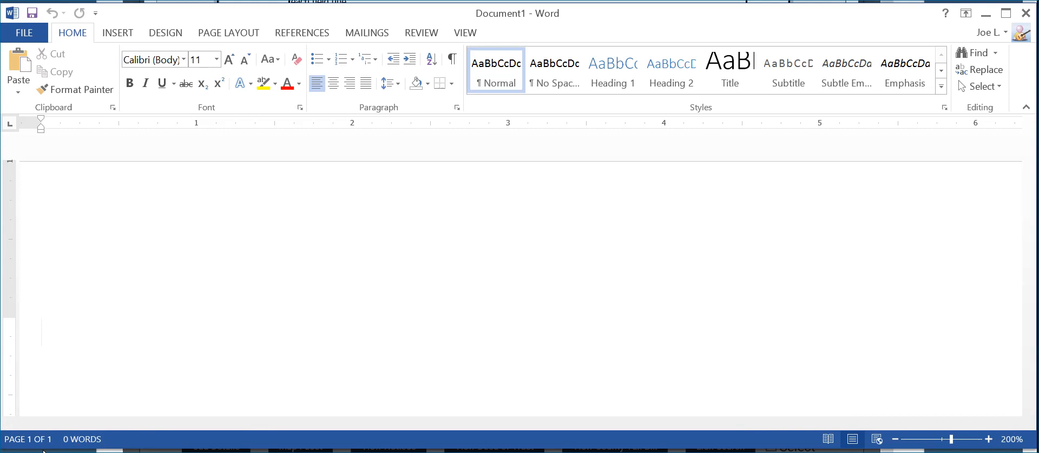
{"action": "left_click", "coordinate": [43, 452]}
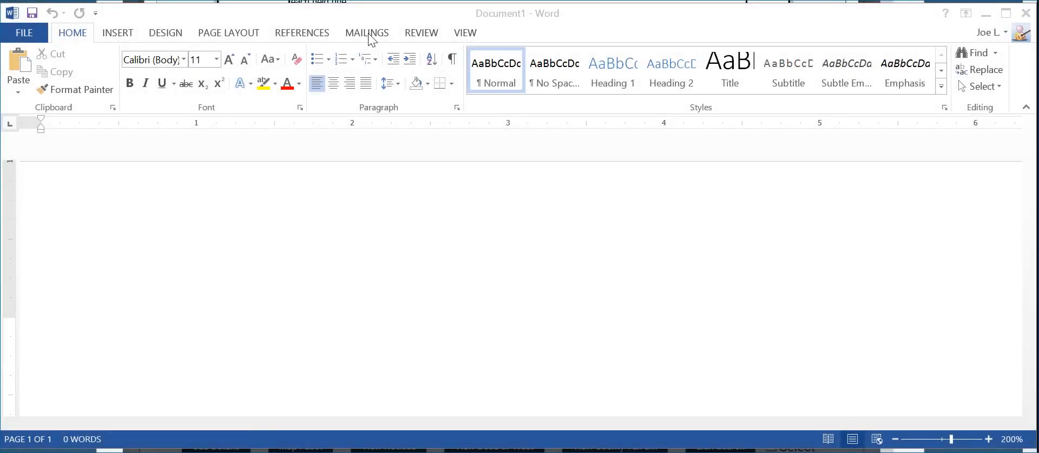
Start a mail merge of the Letters type in the blank document
{"action": "left_click", "coordinate": [369, 34]}
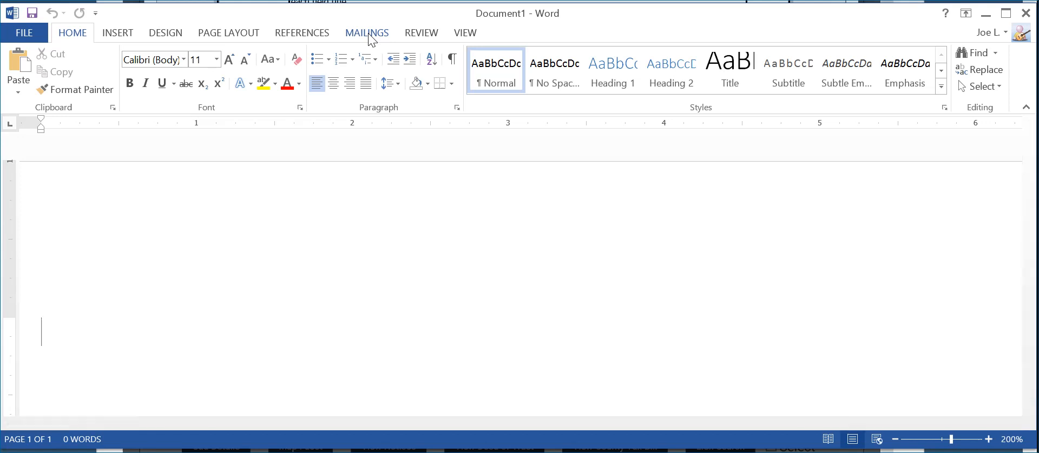
{"action": "left_click", "coordinate": [369, 34]}
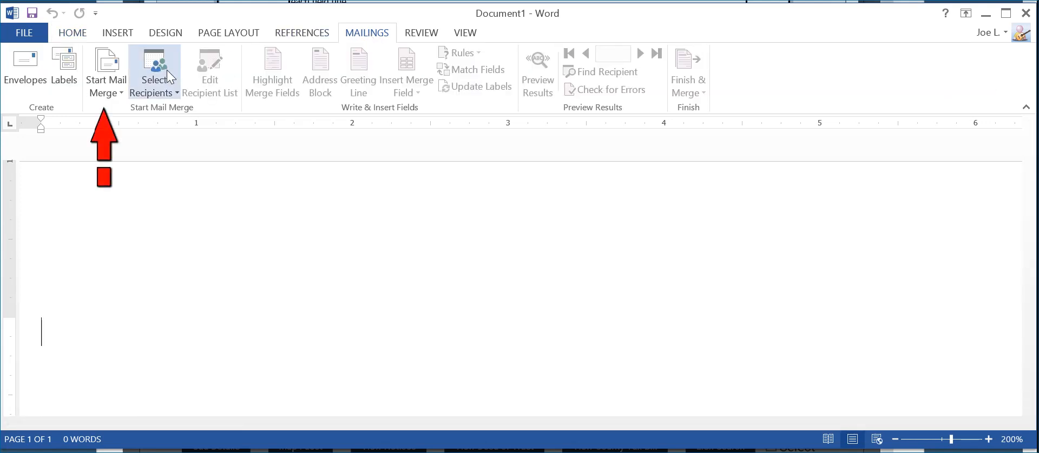
{"action": "left_click", "coordinate": [117, 84]}
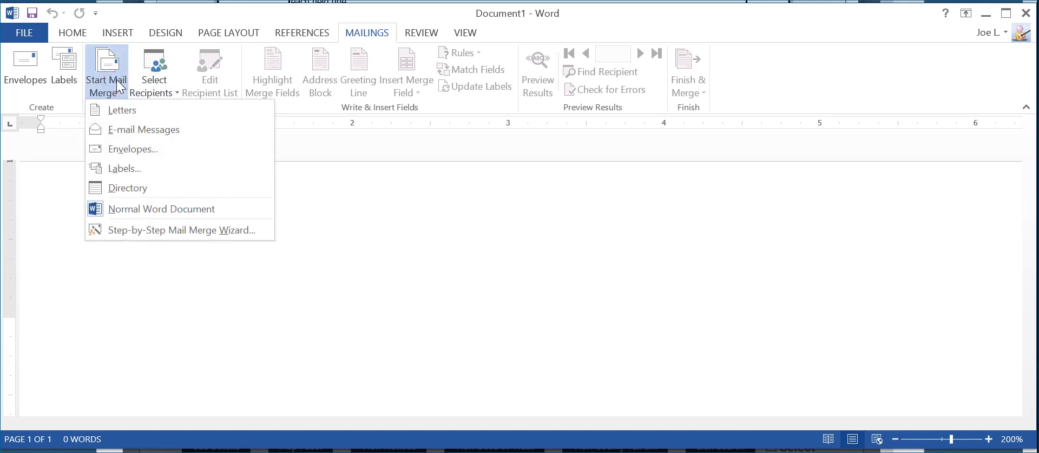
{"action": "left_click", "coordinate": [120, 110]}
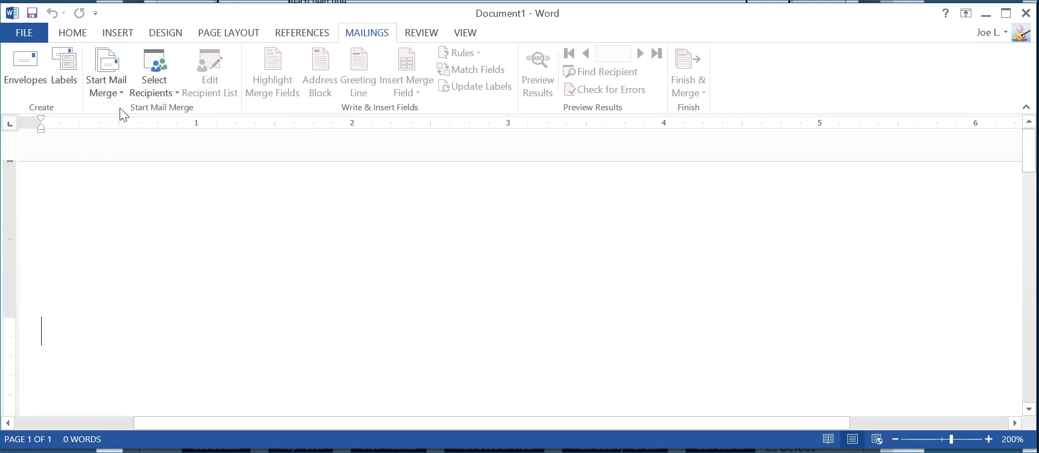
Use the existing list Mail Merge Northwest from the Desktop as recipients, choosing Sheet1$ with the first row as column headers
{"action": "left_click", "coordinate": [161, 85]}
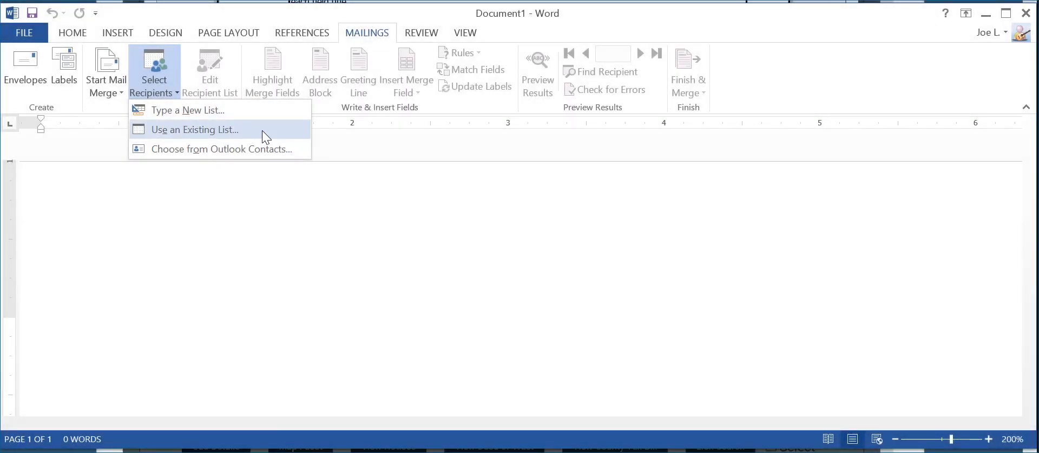
{"action": "left_click", "coordinate": [265, 132]}
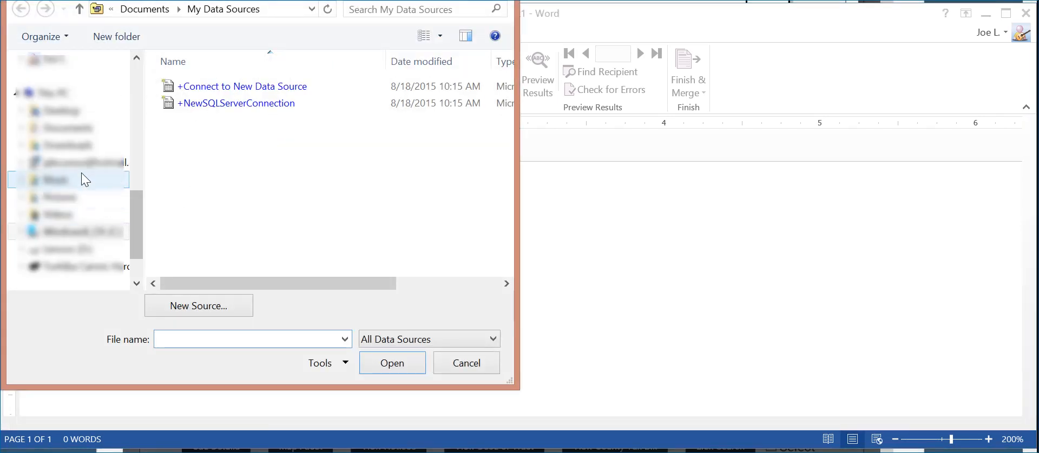
{"action": "left_click", "coordinate": [65, 113]}
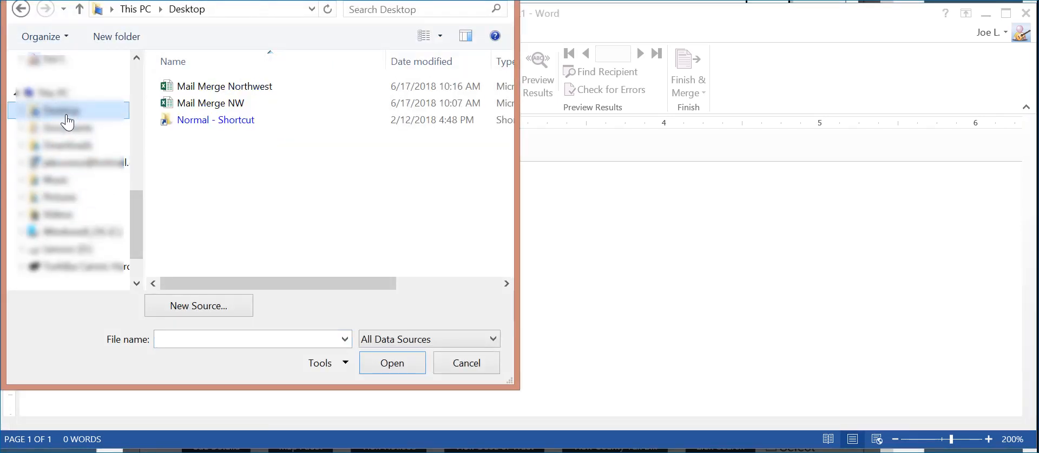
{"action": "left_click", "coordinate": [248, 91]}
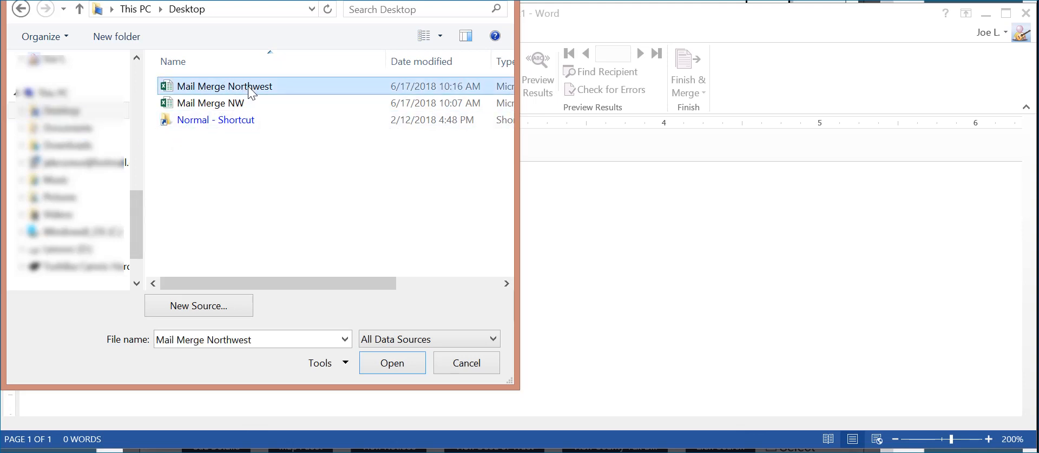
{"action": "left_click", "coordinate": [377, 365]}
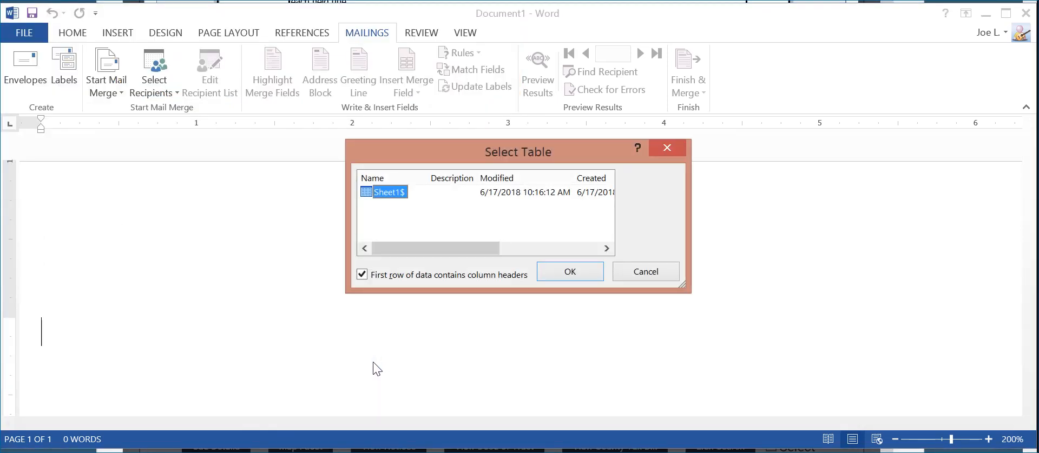
{"action": "left_click", "coordinate": [571, 271]}
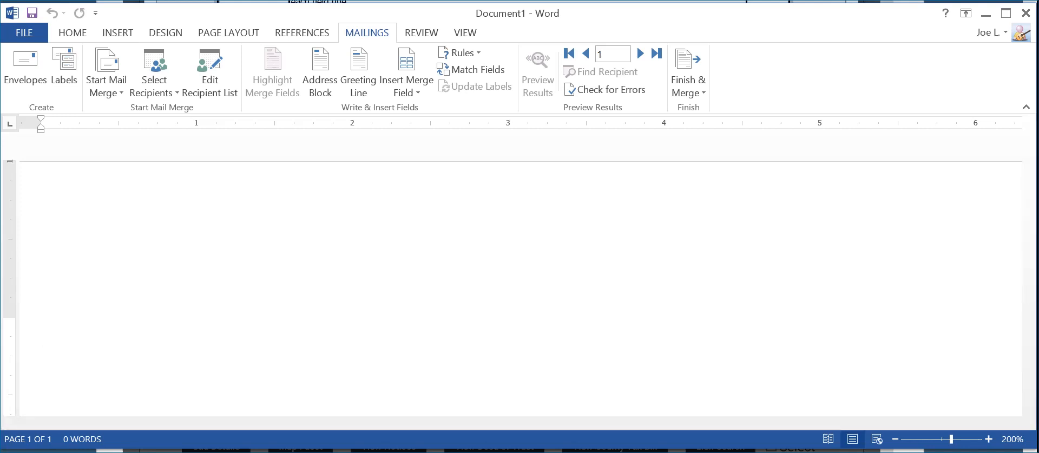
Enter the date "June 16, 2018" as the letter's first line and begin a new line below it
{"action": "type", "text": "June 16"}
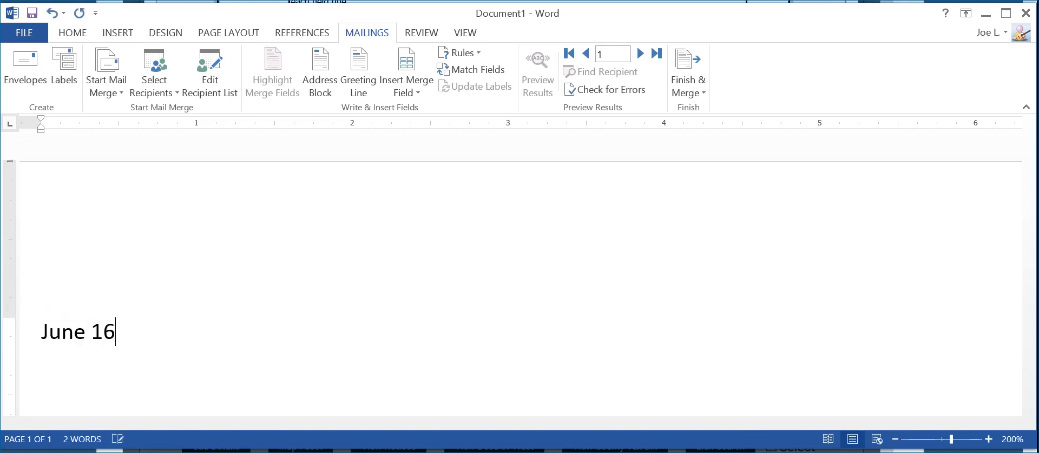
{"action": "type", "text": ", 2018"}
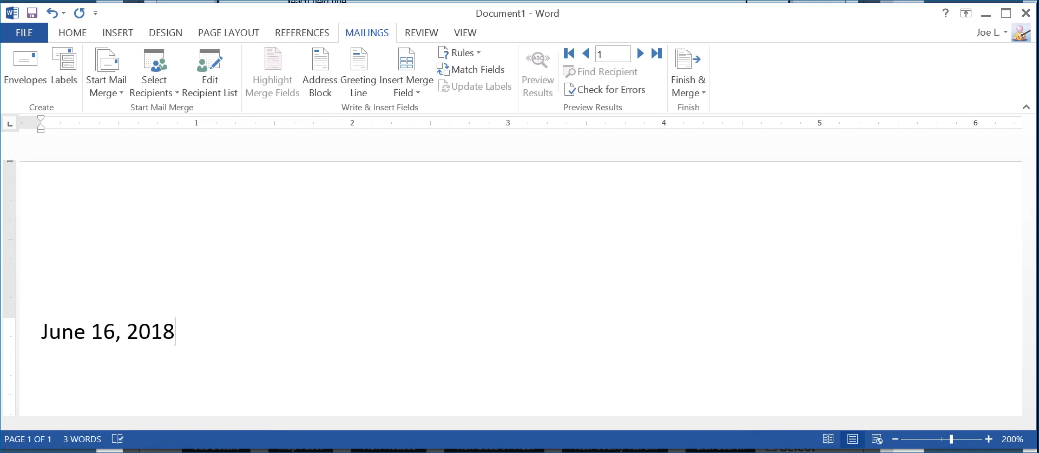
{"action": "key", "text": "Return"}
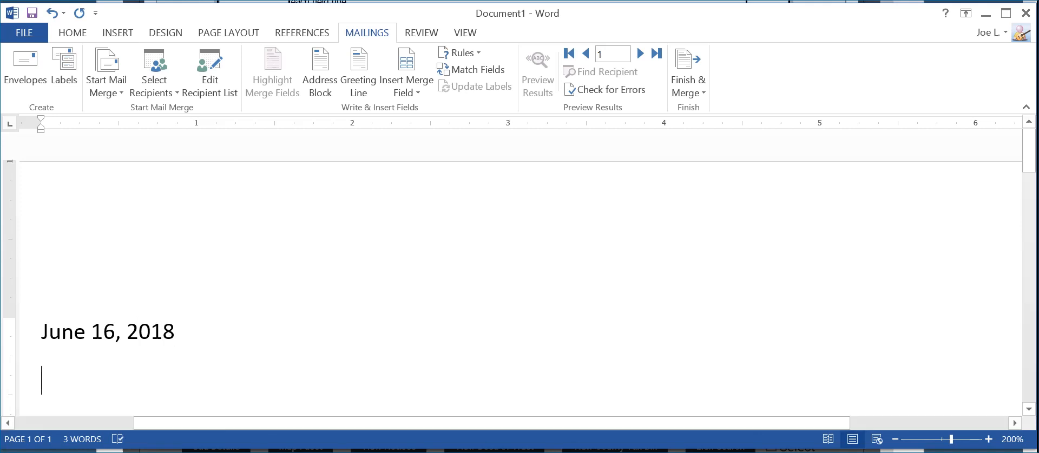
Insert the Owner_First_Name and Owner_Last_Name merge fields, separated by a space, below the date and begin a new line
{"action": "left_click_drag", "start_coordinate": [1027, 152], "coordinate": [1028, 173]}
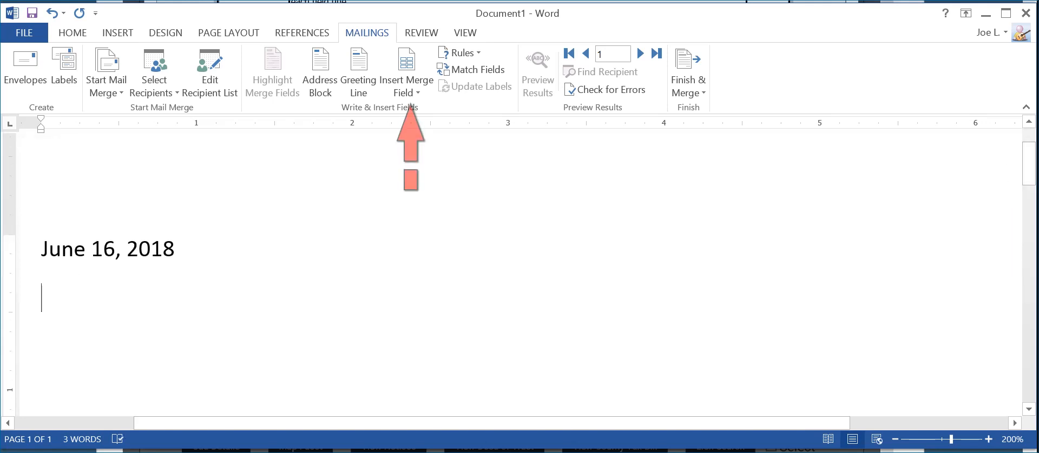
{"action": "left_click", "coordinate": [420, 91]}
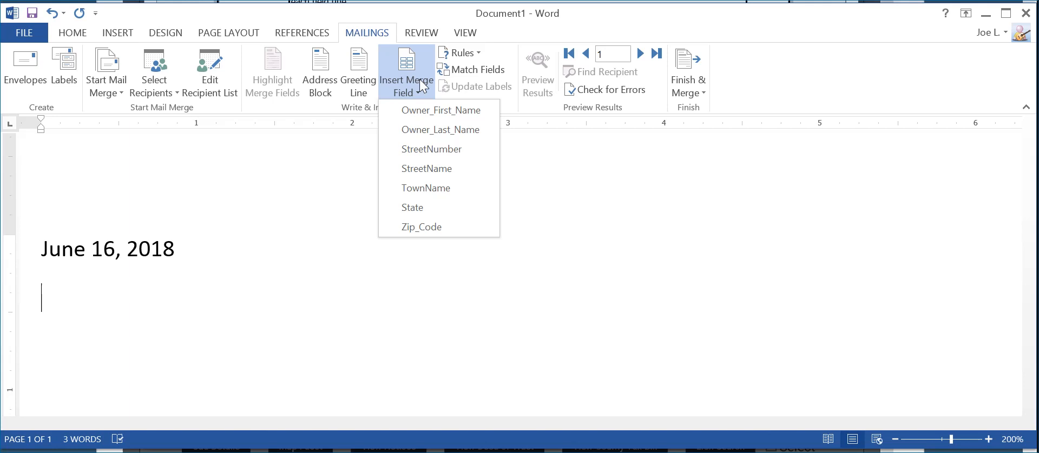
{"action": "left_click", "coordinate": [422, 111]}
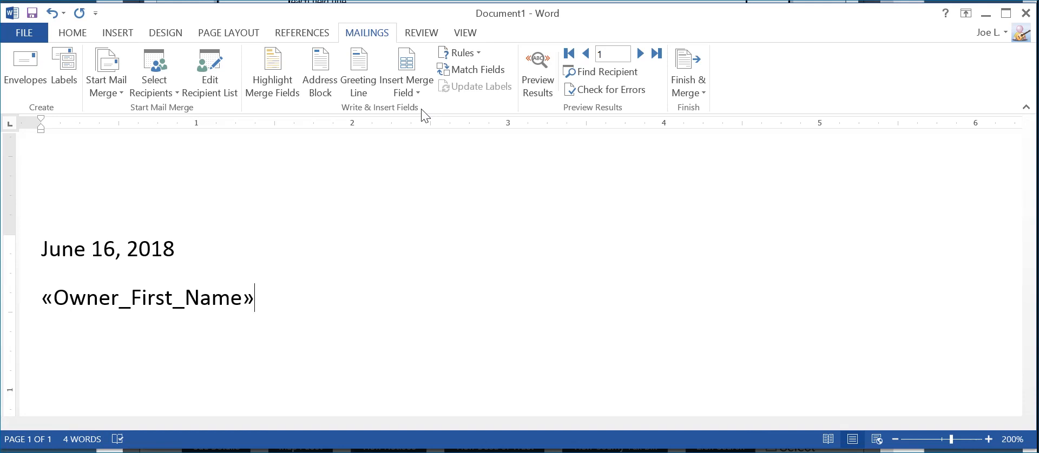
{"action": "left_click", "coordinate": [424, 81]}
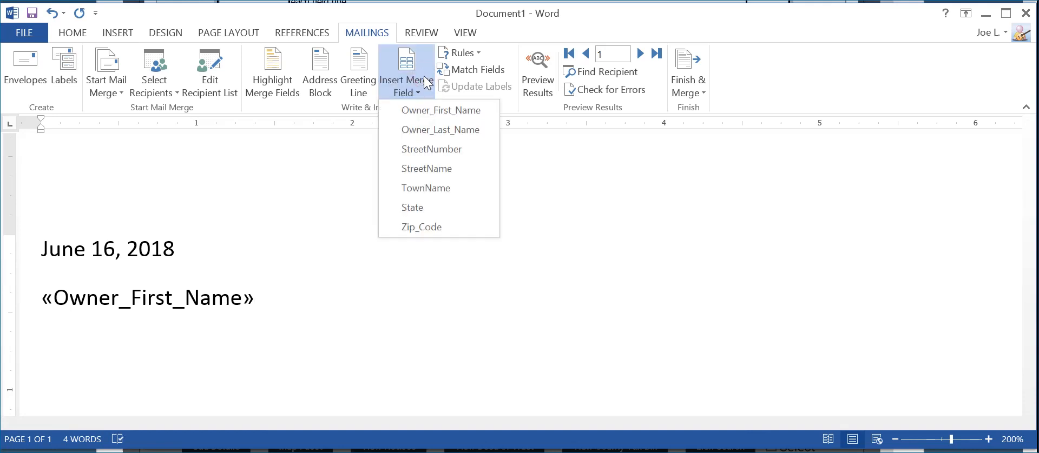
{"action": "left_click", "coordinate": [427, 130]}
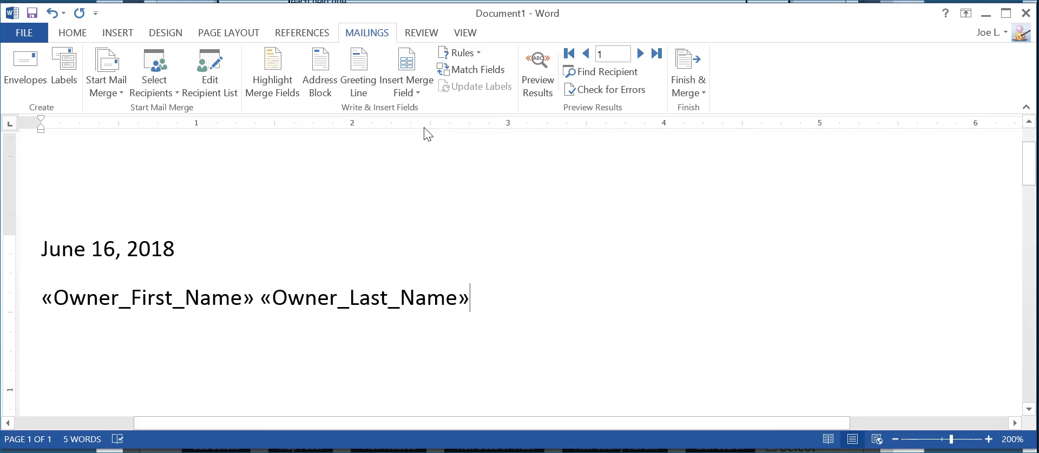
{"action": "key", "text": "Return"}
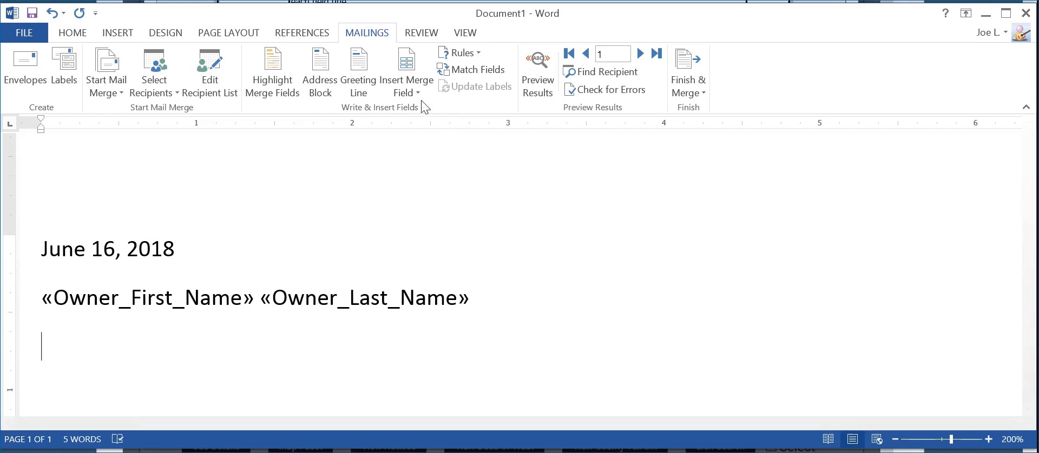
Insert the StreetNumber and StreetName merge fields, separated by a space, below the owner name line and begin a new line
{"action": "left_click", "coordinate": [417, 86]}
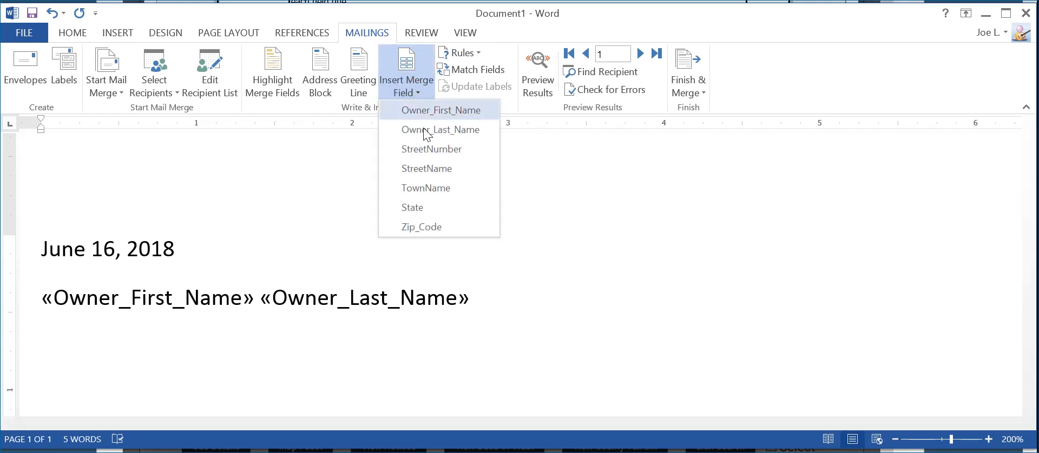
{"action": "left_click", "coordinate": [431, 149]}
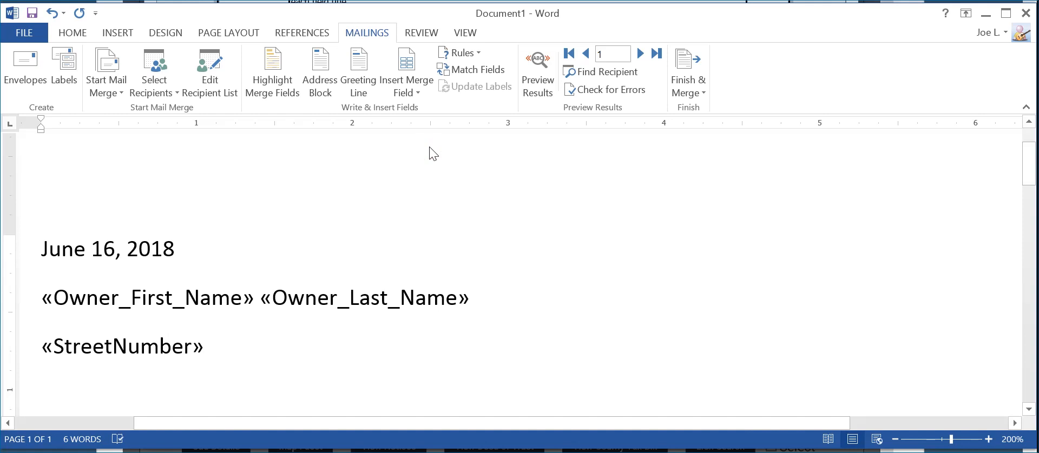
{"action": "left_click", "coordinate": [420, 87]}
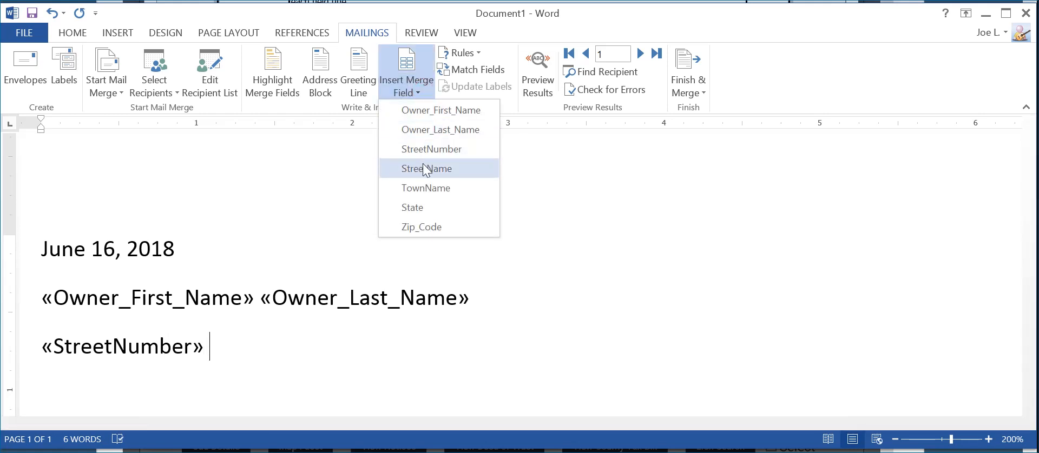
{"action": "left_click", "coordinate": [426, 169]}
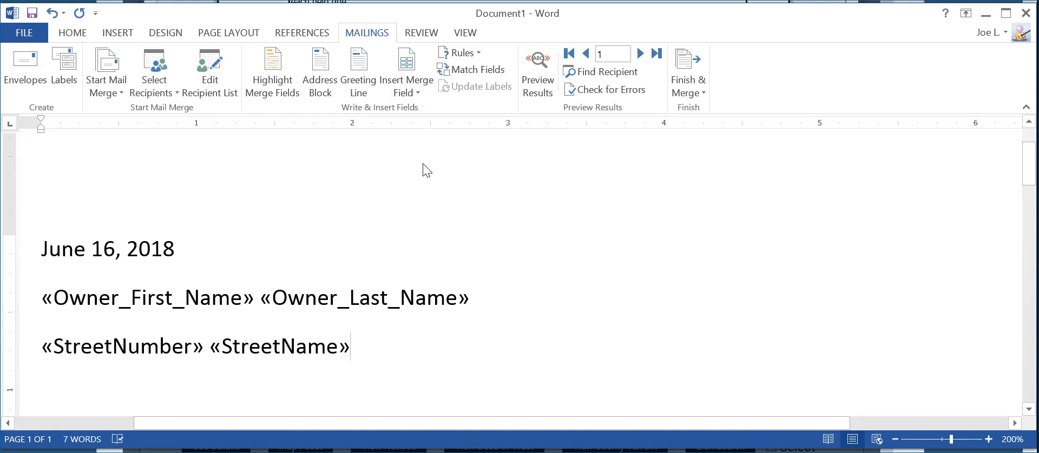
{"action": "key", "text": "Return"}
Build the city line below the street line from the TownName merge field, a comma, and the State and Zip_Code merge fields
{"action": "left_click", "coordinate": [408, 77]}
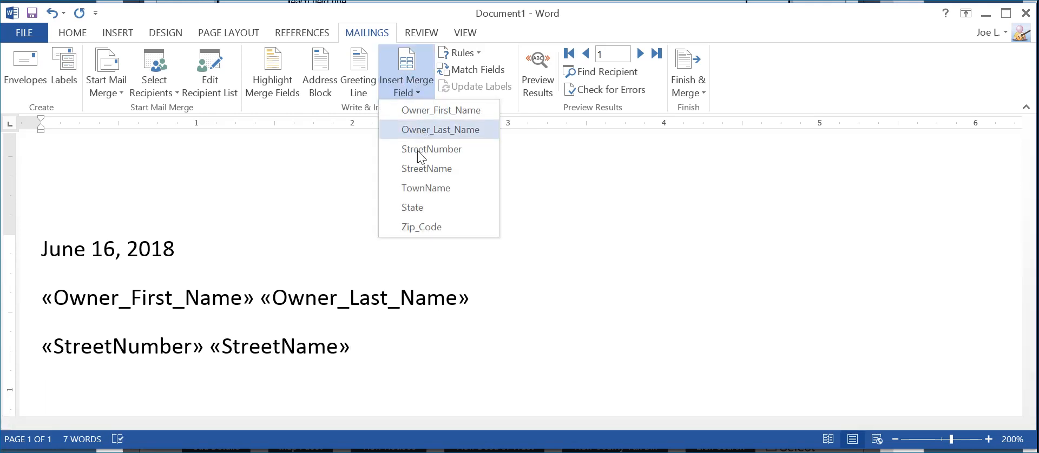
{"action": "left_click", "coordinate": [418, 184]}
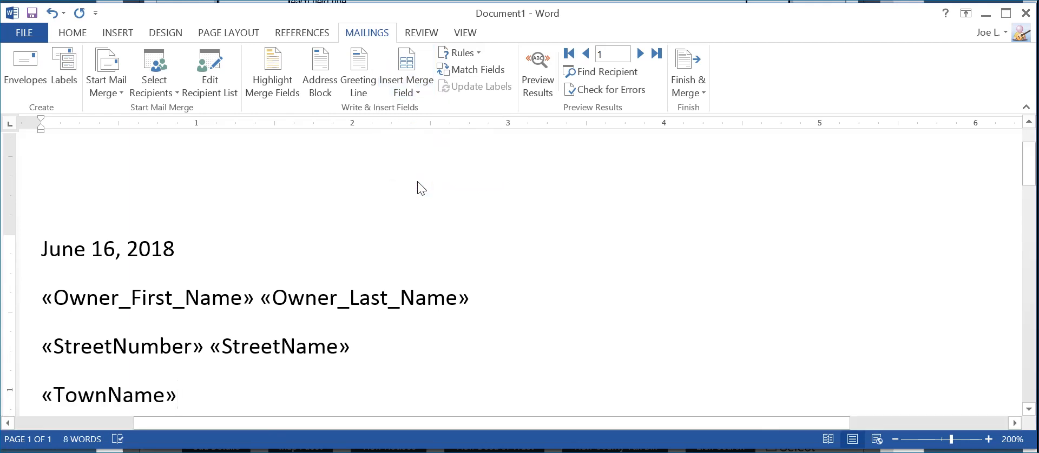
{"action": "type", "text": ","}
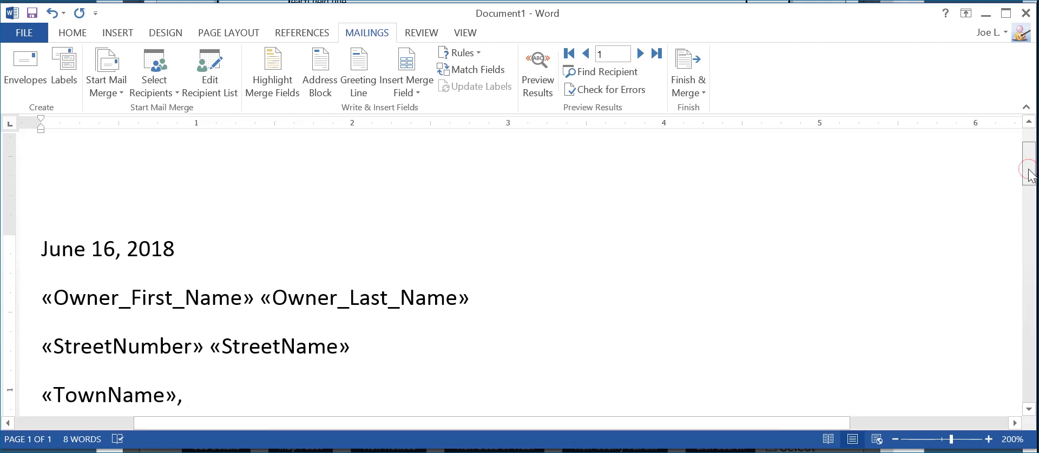
{"action": "scroll", "coordinate": [1028, 163], "scroll_direction": "down", "scroll_amount": 1}
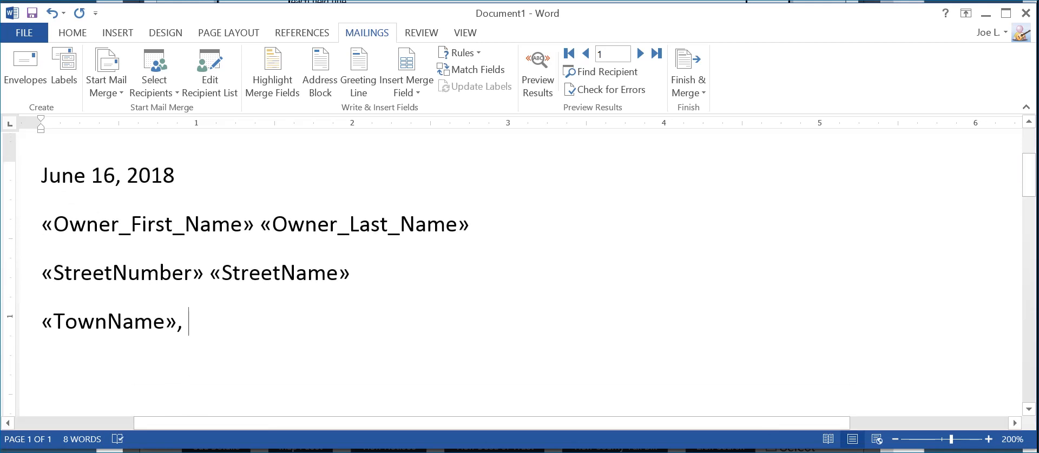
{"action": "left_click", "coordinate": [410, 91]}
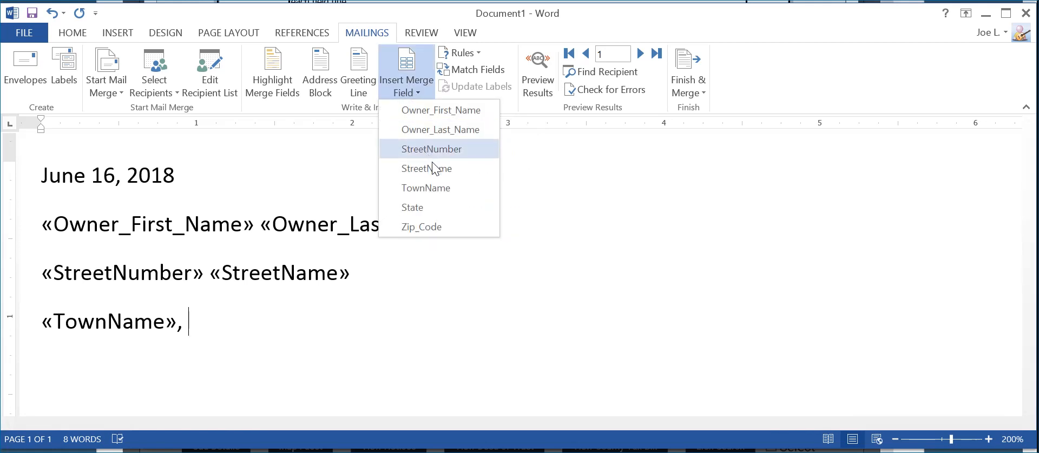
{"action": "left_click", "coordinate": [431, 204]}
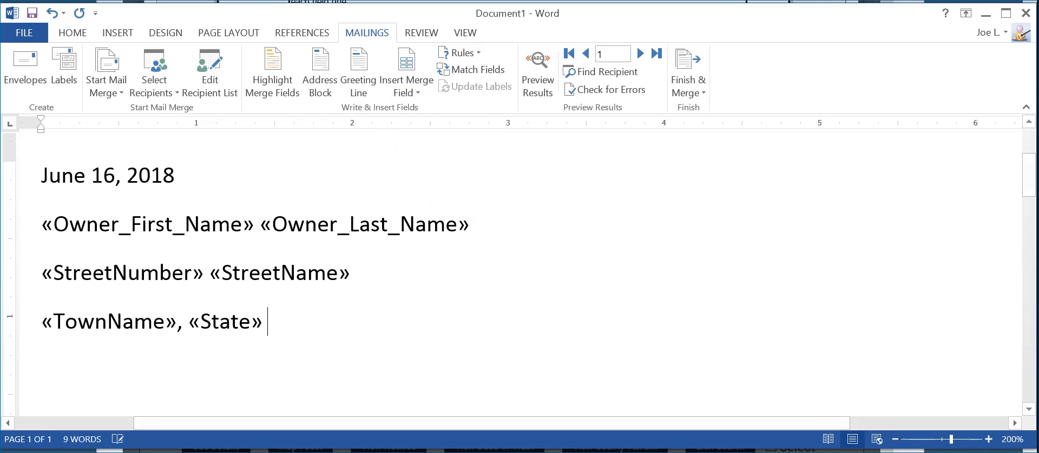
{"action": "left_click", "coordinate": [415, 85]}
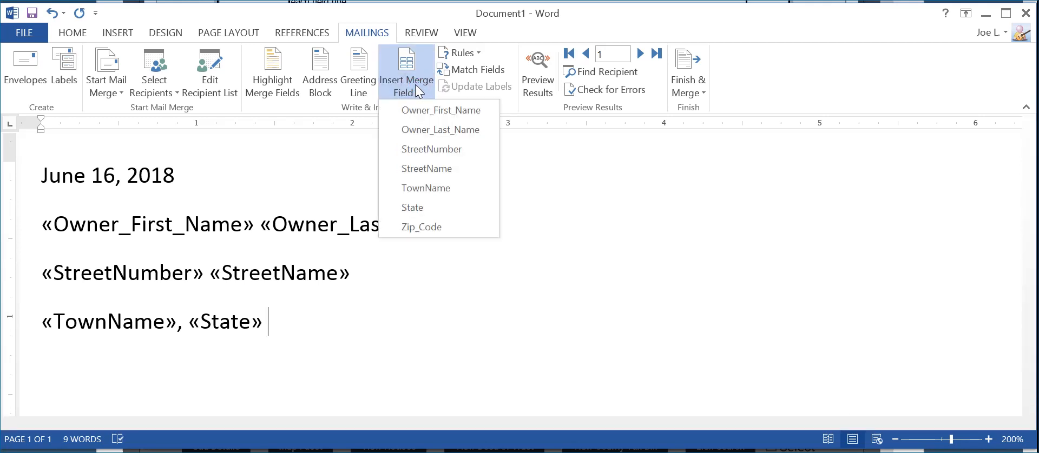
{"action": "left_click", "coordinate": [429, 229]}
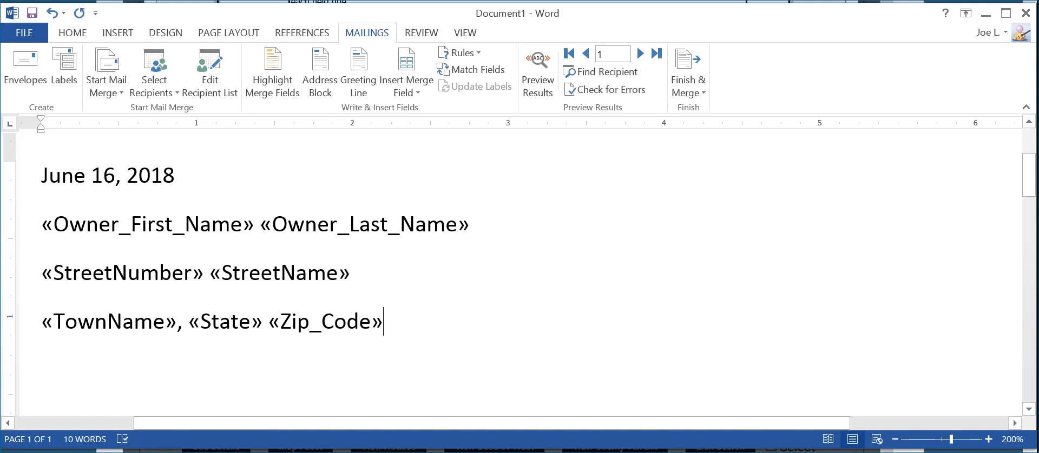
Remove the space after paragraph from the three recipient lines: owner name, street, and city, state and zip code
{"action": "left_click_drag", "start_coordinate": [43, 225], "coordinate": [396, 325]}
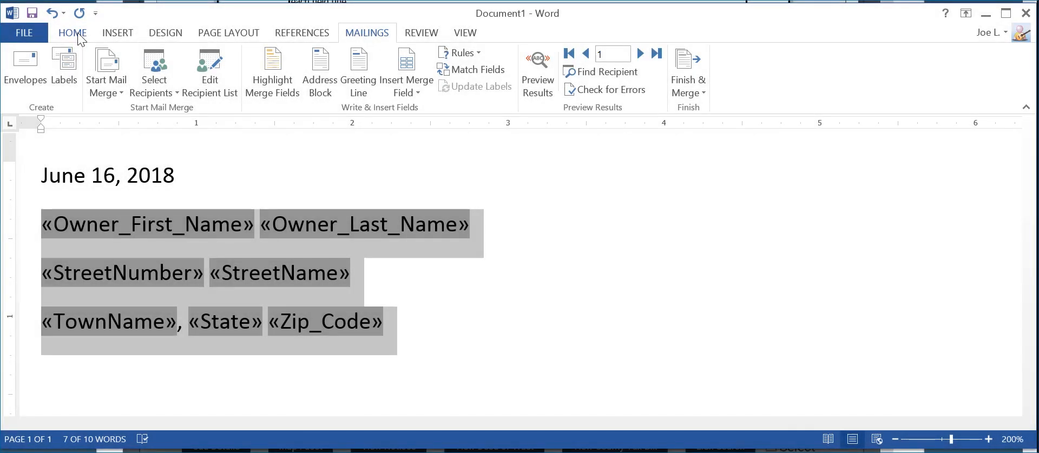
{"action": "left_click", "coordinate": [74, 33]}
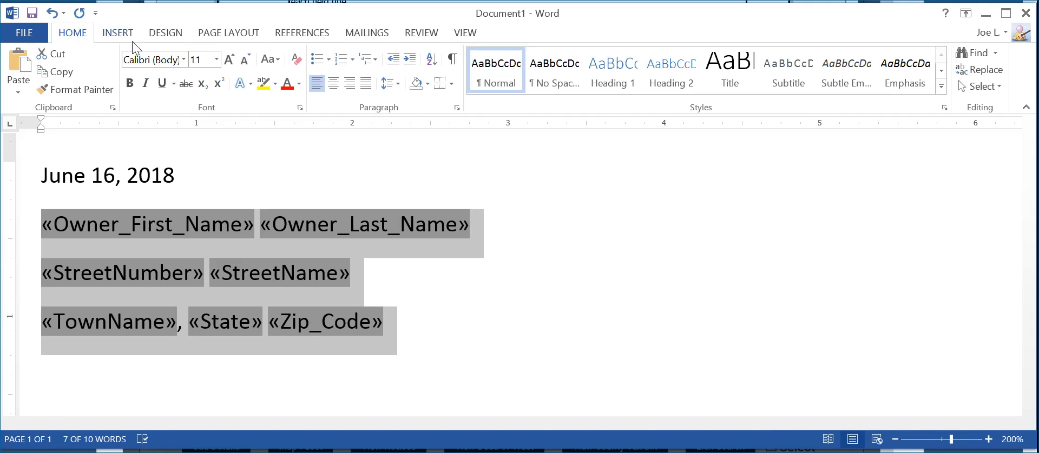
{"action": "left_click", "coordinate": [399, 83]}
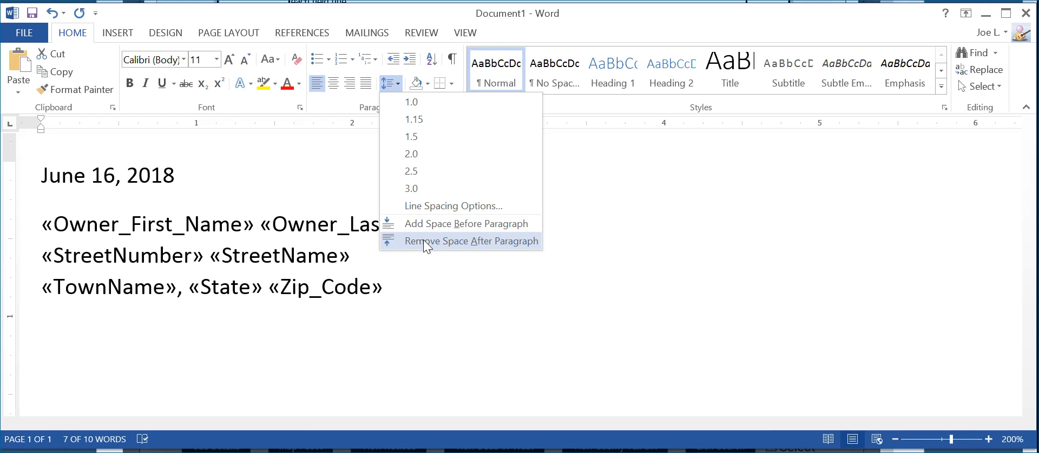
{"action": "left_click", "coordinate": [425, 242]}
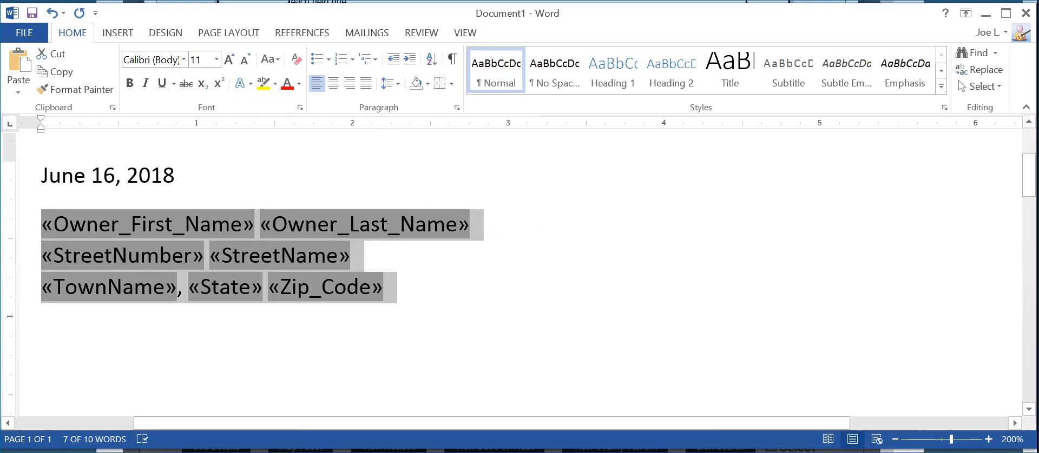
Add a greeting below the address block with "Dear", the Owner_First_Name merge field and a comma, and begin a new paragraph after a blank line
{"action": "left_click", "coordinate": [453, 297]}
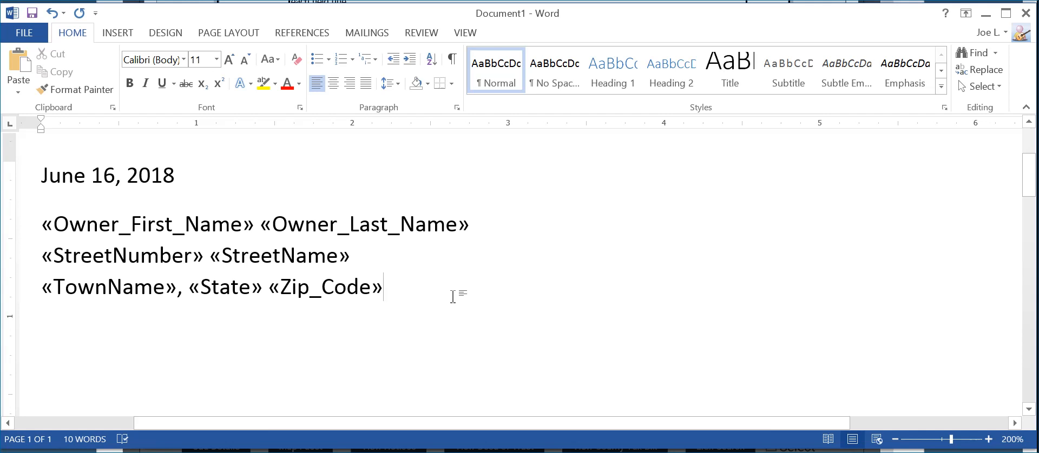
{"action": "key", "text": "Return"}
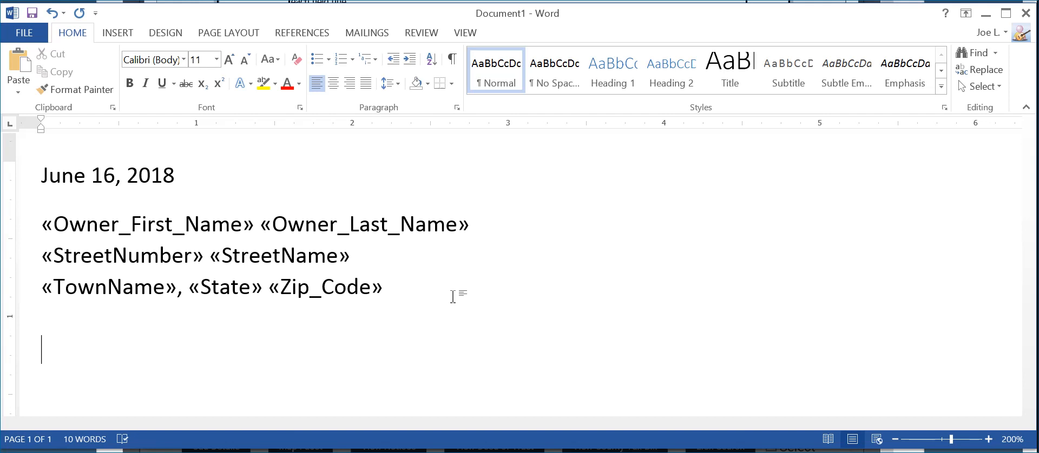
{"action": "type", "text": "Dear"}
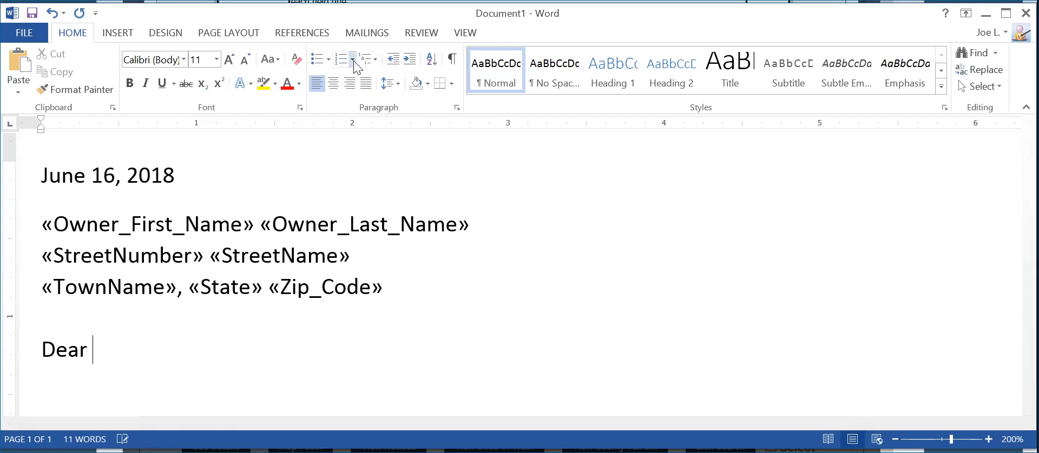
{"action": "left_click", "coordinate": [365, 37]}
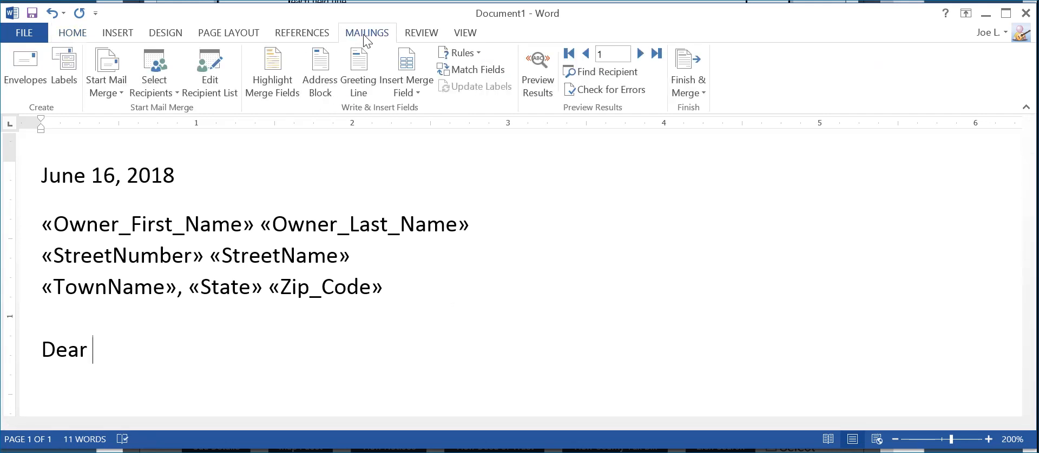
{"action": "left_click", "coordinate": [419, 93]}
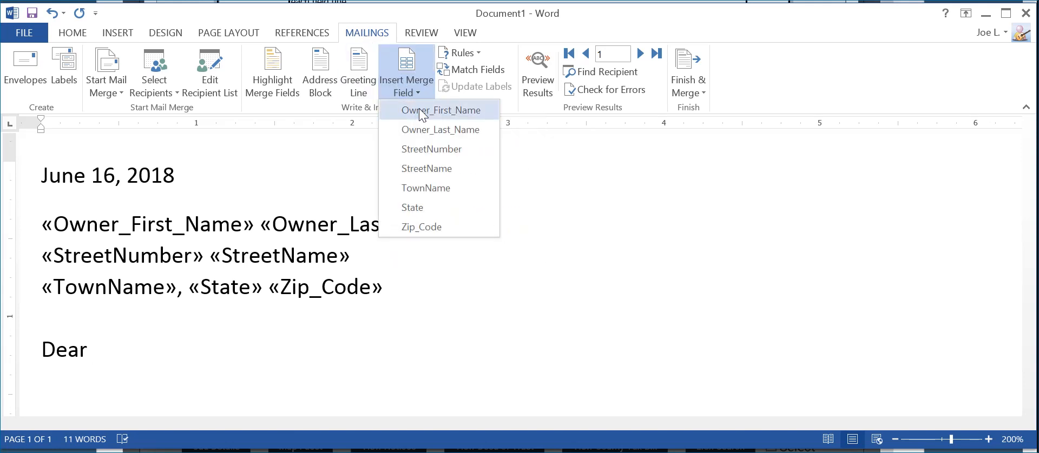
{"action": "left_click", "coordinate": [420, 110]}
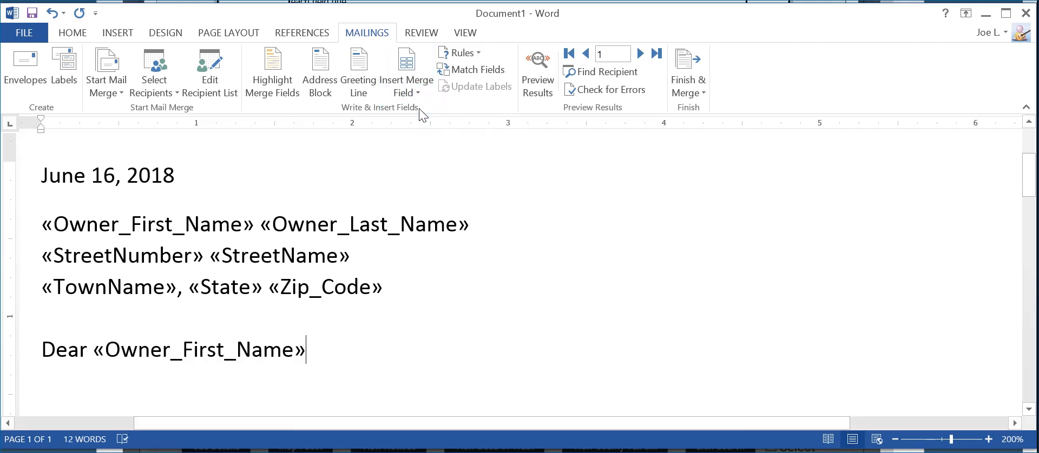
{"action": "type", "text": ","}
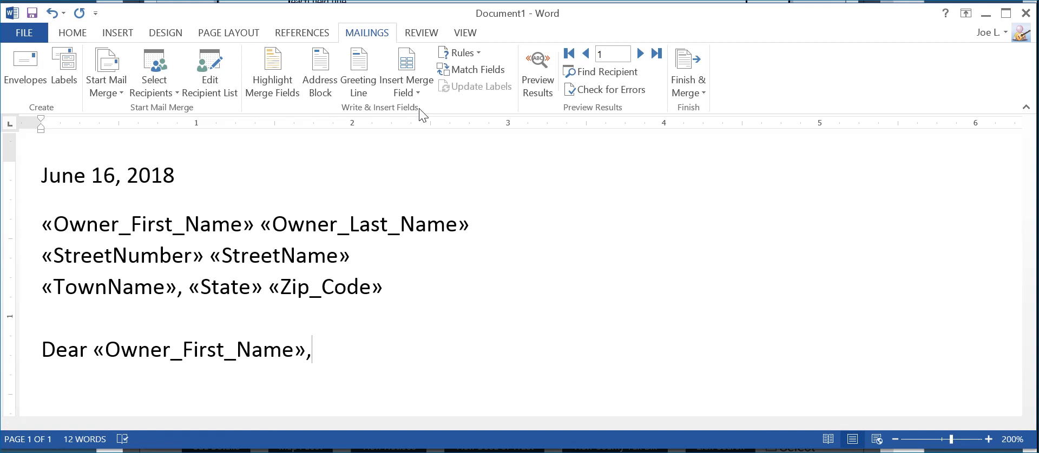
{"action": "key", "text": "Return"}
{"action": "key", "text": "Return"}
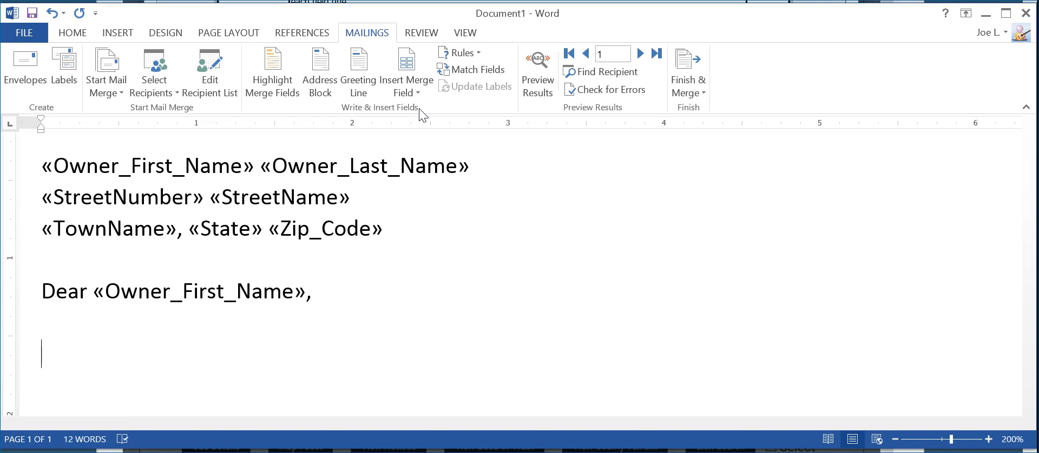
Write the body "I would like to speak with you about your home. Please call me at" followed by the phone number, and begin a new paragraph
{"action": "type", "text": "I would"}
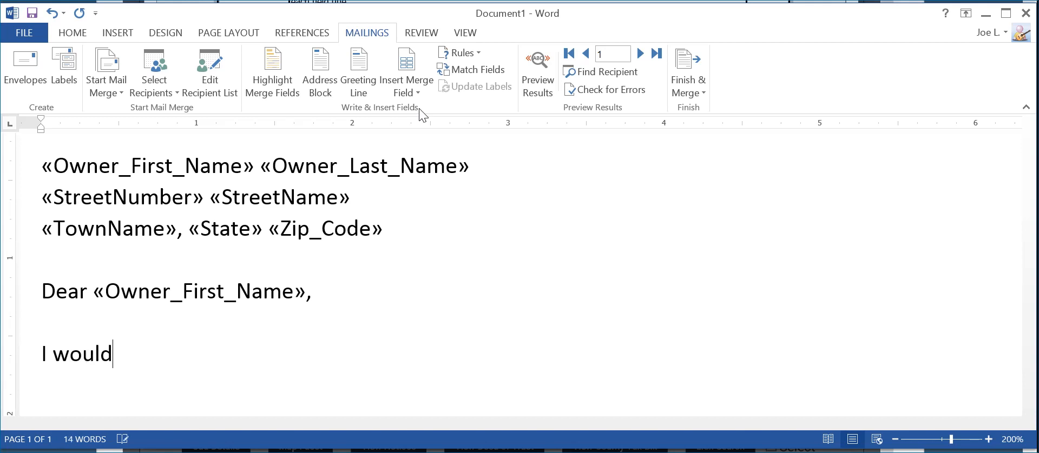
{"action": "type", "text": " like to spe"}
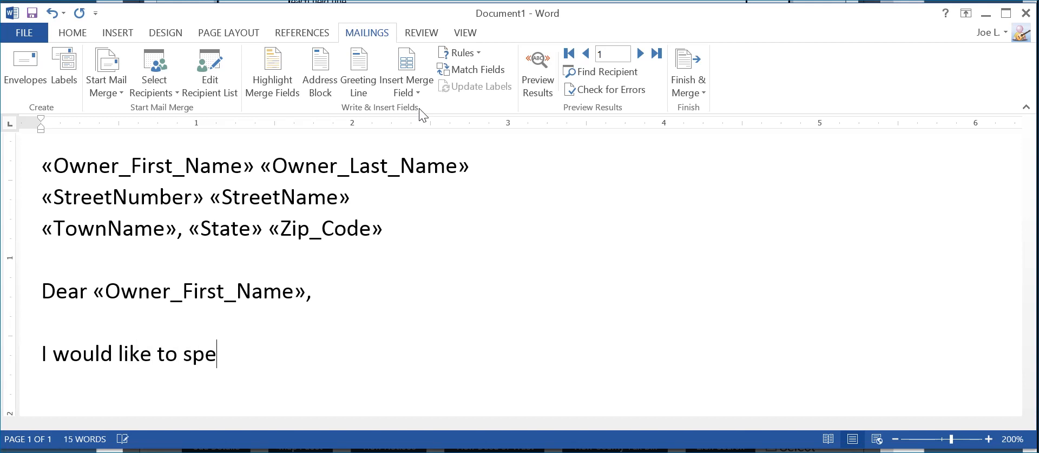
{"action": "type", "text": "ak with you a"}
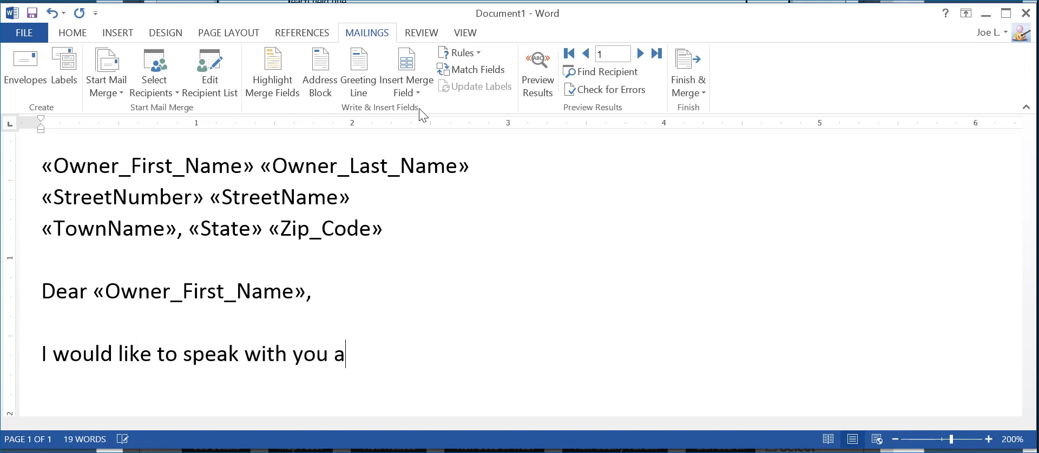
{"action": "type", "text": "bout your h"}
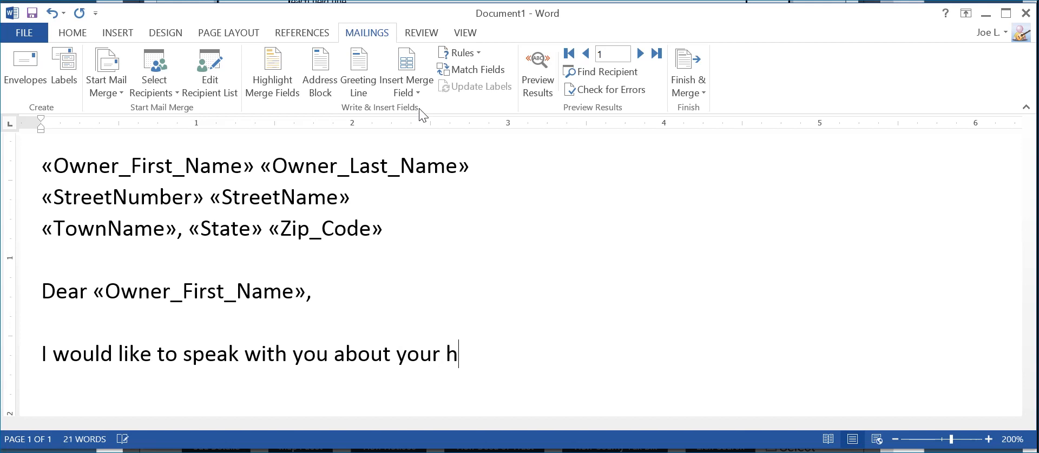
{"action": "type", "text": "ome. "}
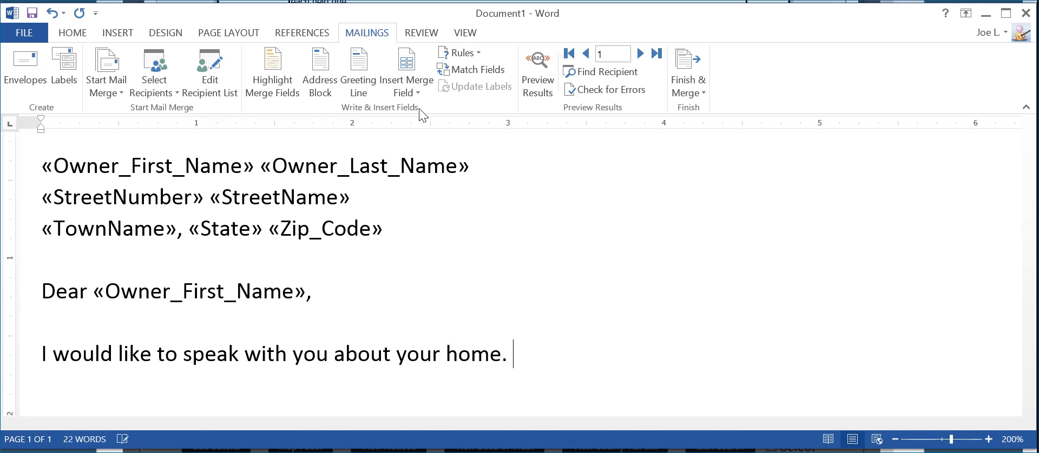
{"action": "type", "text": "Please cal"}
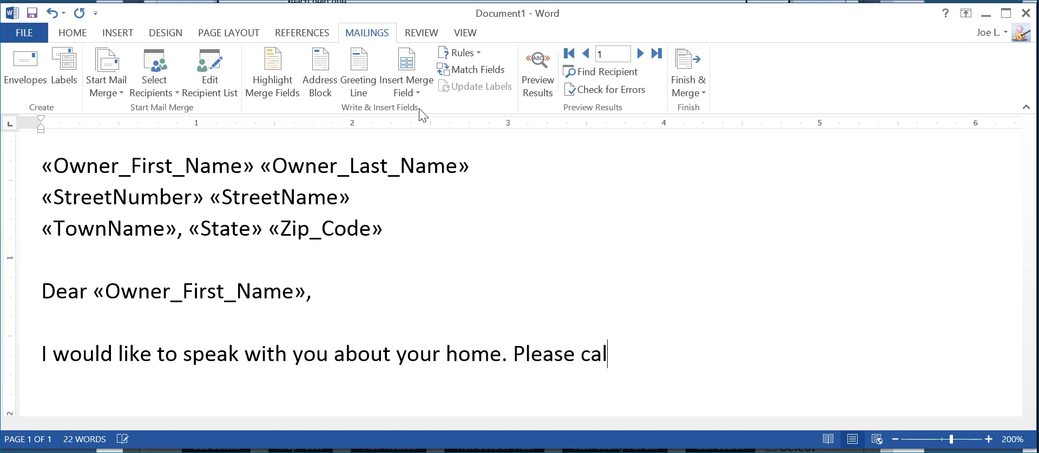
{"action": "type", "text": "l me at 5"}
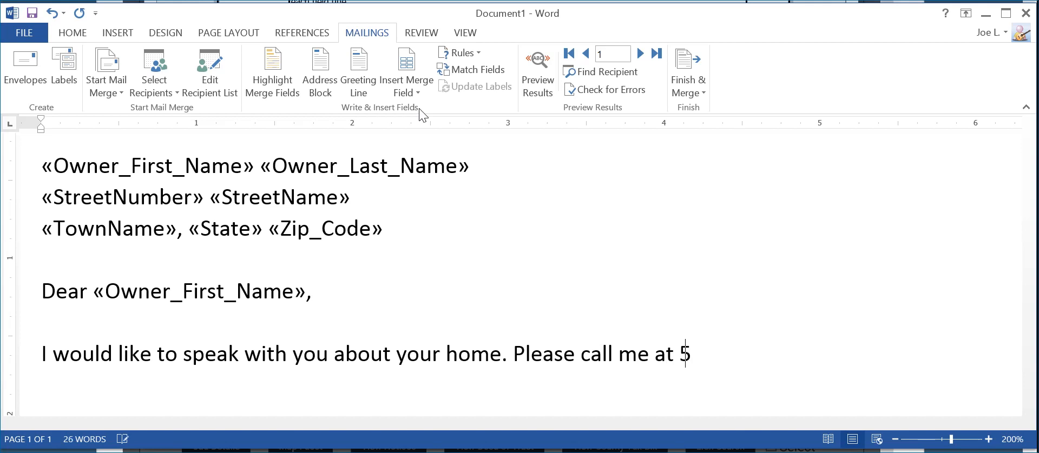
{"action": "type", "text": "55-55"}
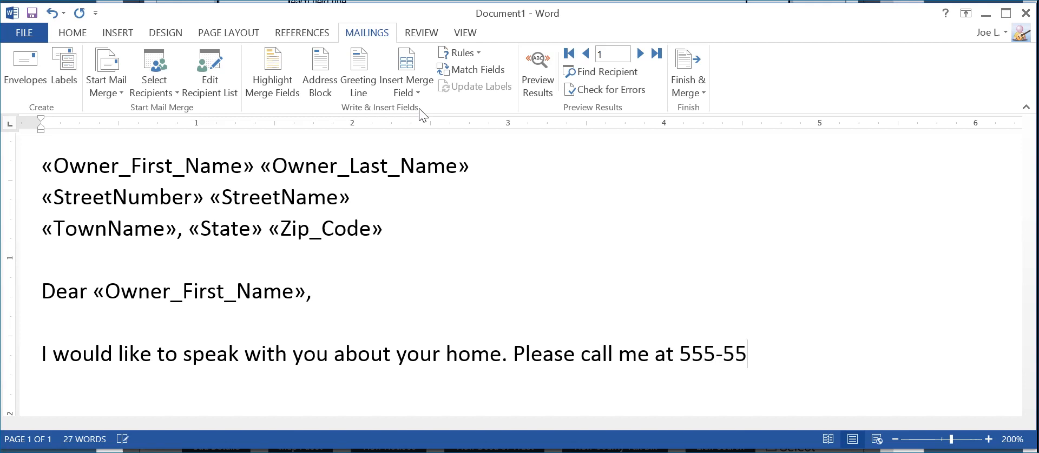
{"action": "type", "text": "55."}
{"action": "key", "text": "Return"}
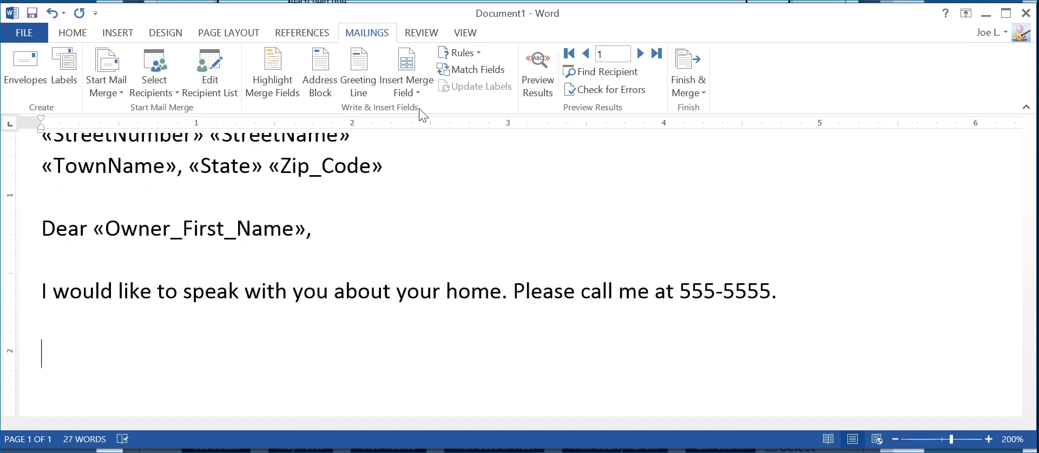
Close the letter with "Sincerely,", the sender's full name after a blank line, and "Real Estate Investor" directly beneath the name
{"action": "type", "text": "Sincerely"}
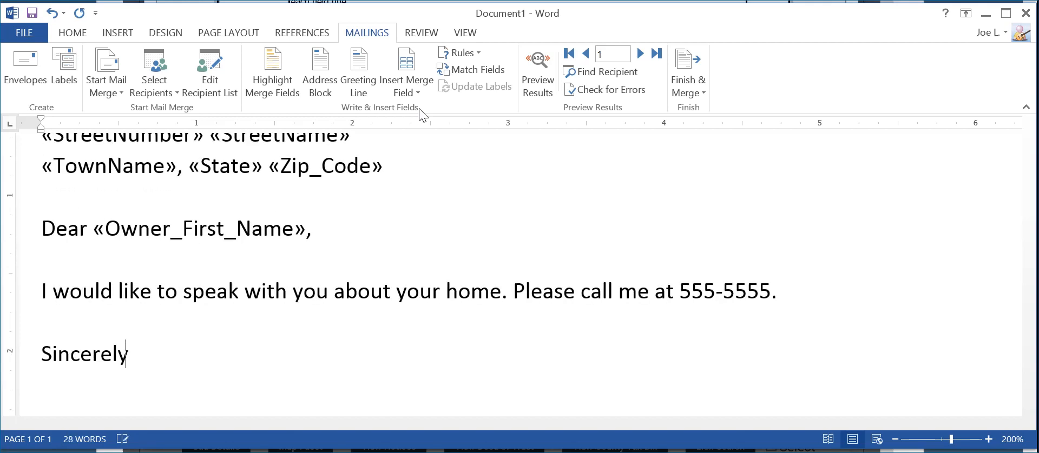
{"action": "type", "text": ","}
{"action": "key", "text": "Return"}
{"action": "key", "text": "Return"}
{"action": "type", "text": "Bob "}
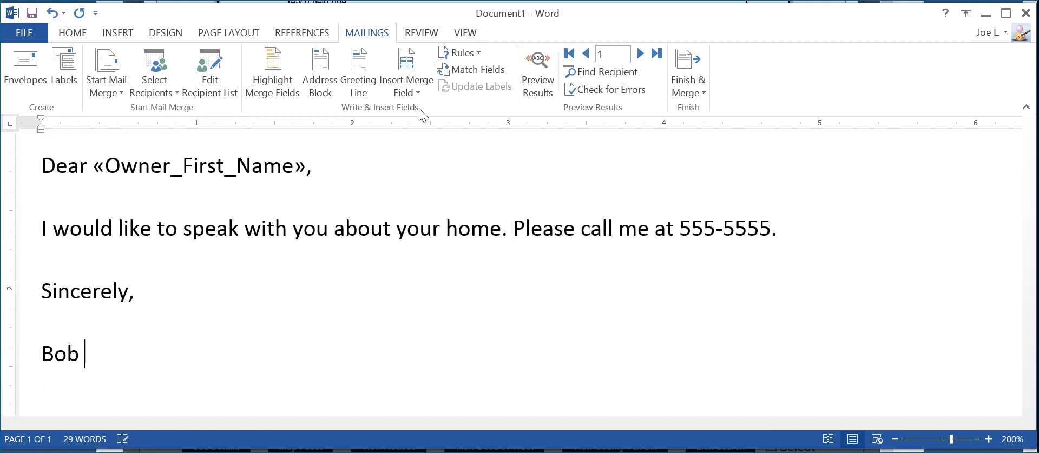
{"action": "type", "text": "Smith"}
{"action": "key", "text": "shift+Return"}
{"action": "type", "text": "R"}
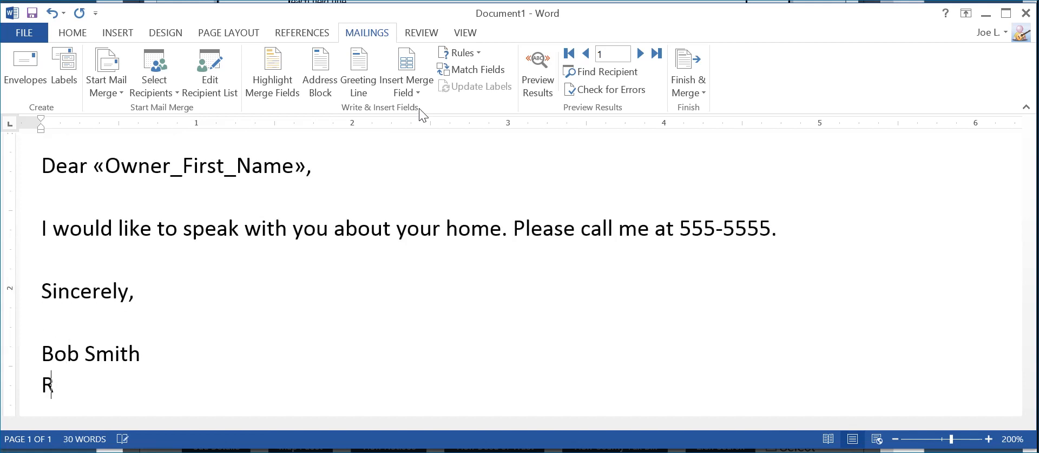
{"action": "type", "text": "eal Estate "}
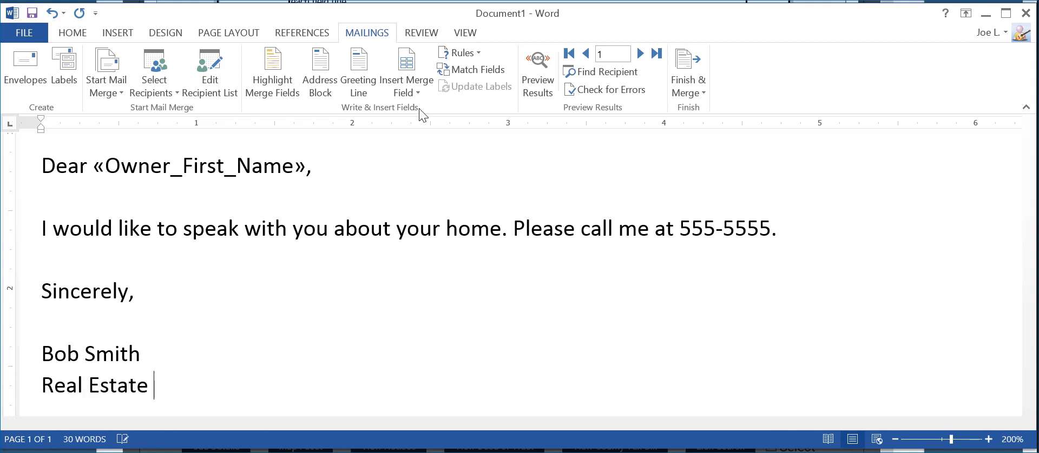
{"action": "type", "text": "Investor"}
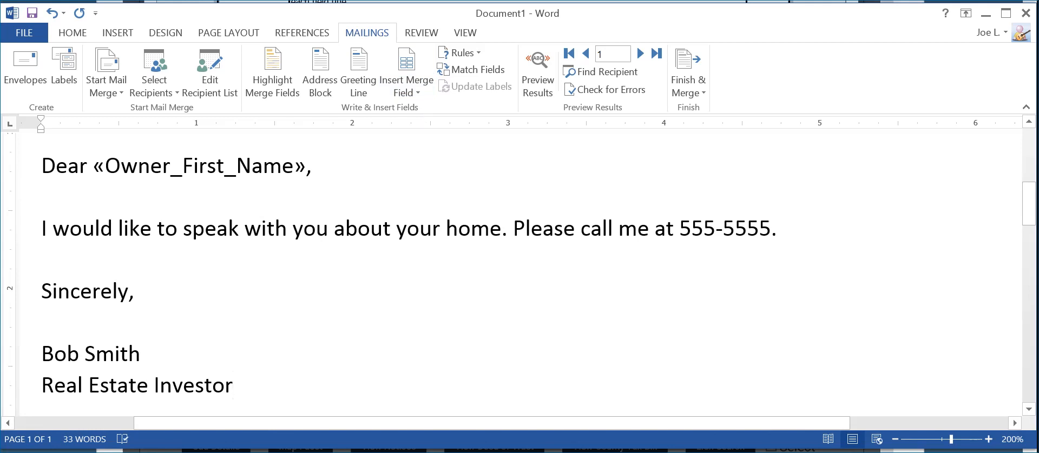
Set the font size of the letter text from the date through "Sincerely," to 9
{"action": "scroll", "coordinate": [519, 271], "scroll_direction": "up", "scroll_amount": 3}
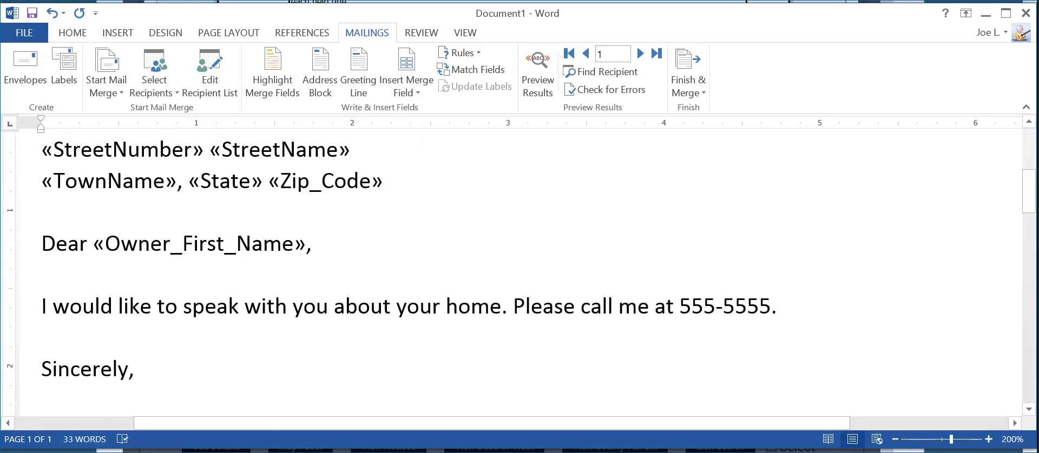
{"action": "scroll", "coordinate": [325, 291], "scroll_direction": "down", "scroll_amount": 6}
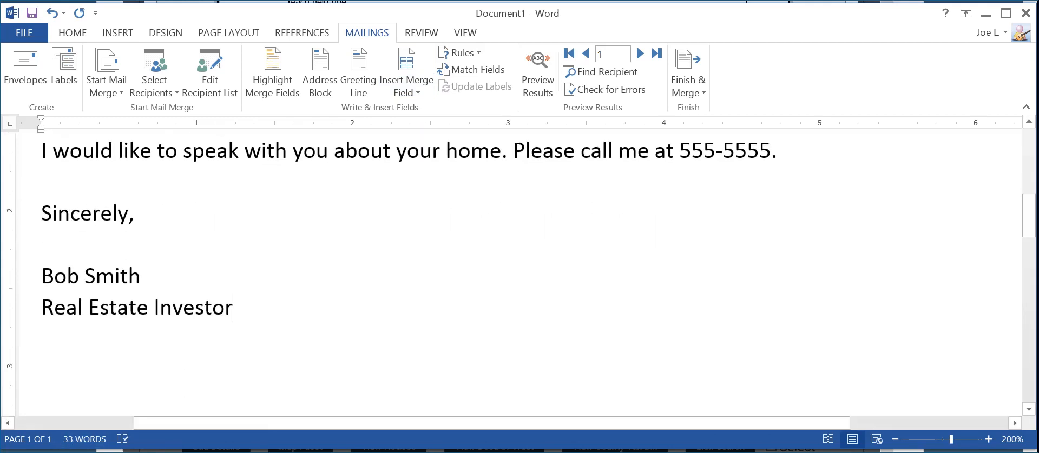
{"action": "scroll", "coordinate": [520, 270], "scroll_direction": "up", "scroll_amount": 3}
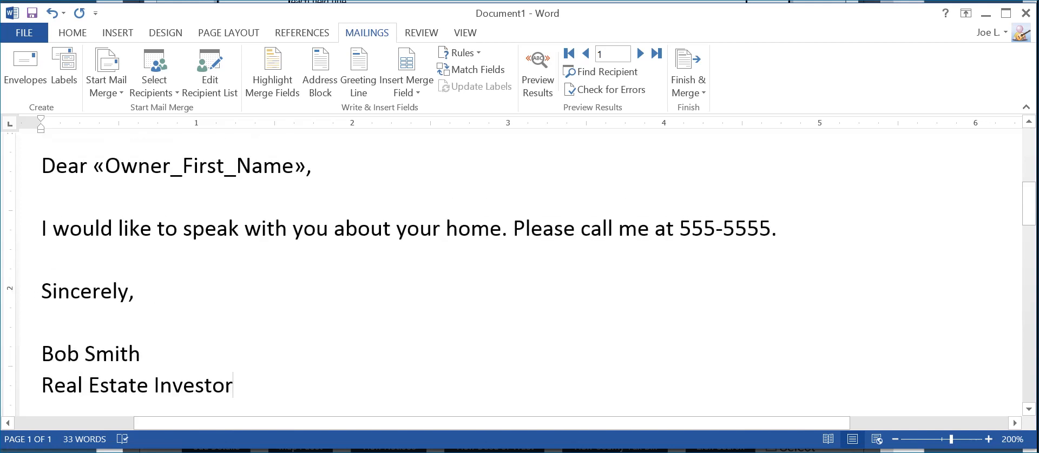
{"action": "scroll", "coordinate": [519, 265], "scroll_direction": "up", "scroll_amount": 6}
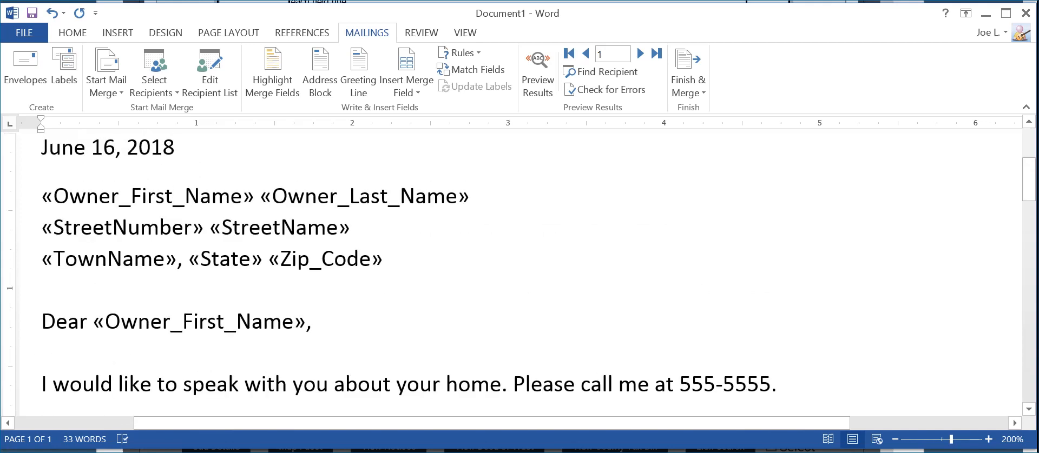
{"action": "left_click_drag", "start_coordinate": [41, 147], "coordinate": [148, 373]}
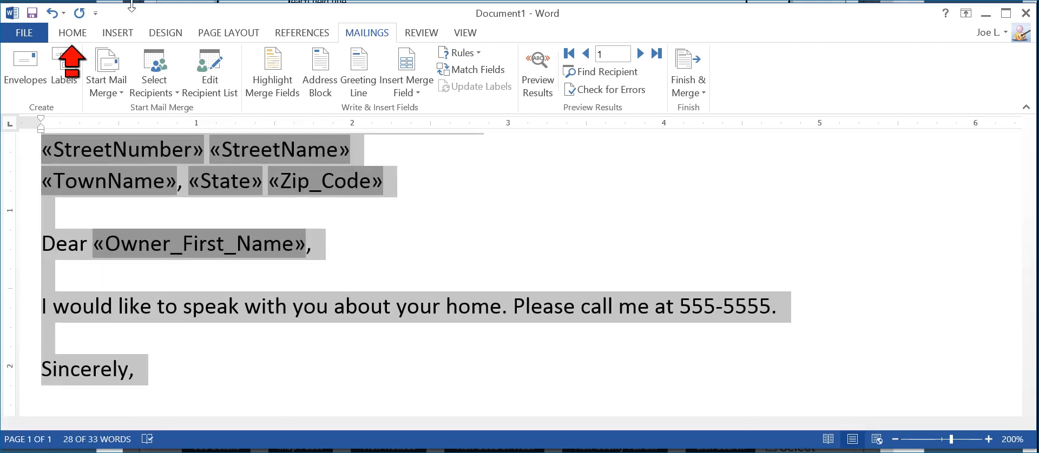
{"action": "left_click", "coordinate": [79, 34]}
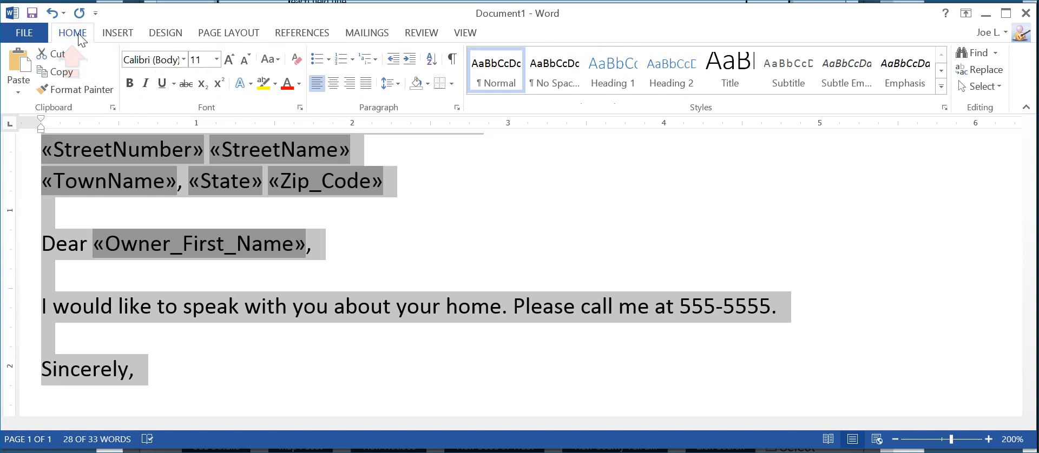
{"action": "left_click", "coordinate": [216, 60]}
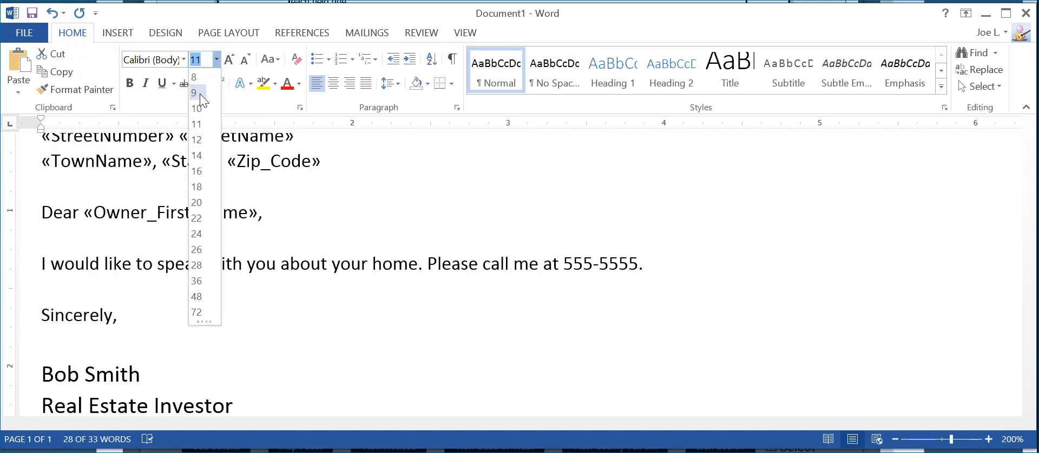
{"action": "left_click", "coordinate": [203, 93]}
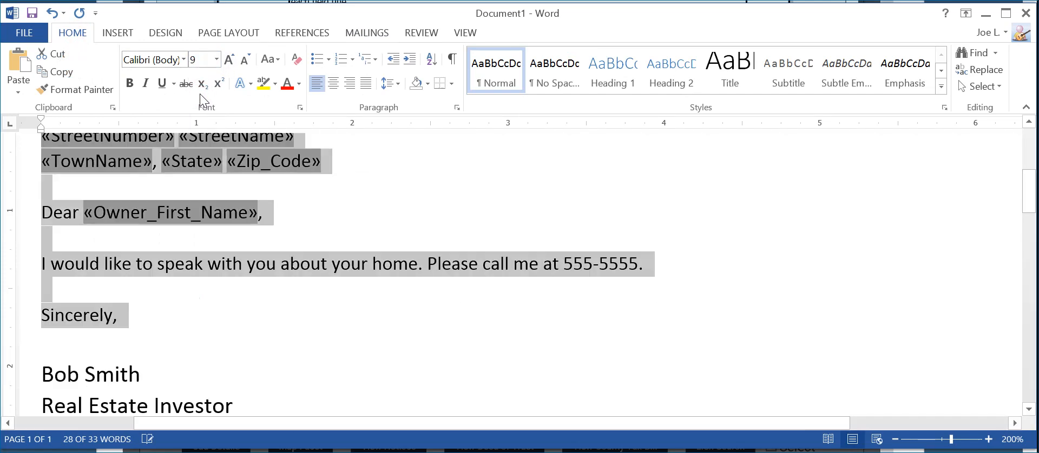
Set the font of the selected letter text through "Sincerely," to Times New Roman
{"action": "left_click", "coordinate": [183, 60]}
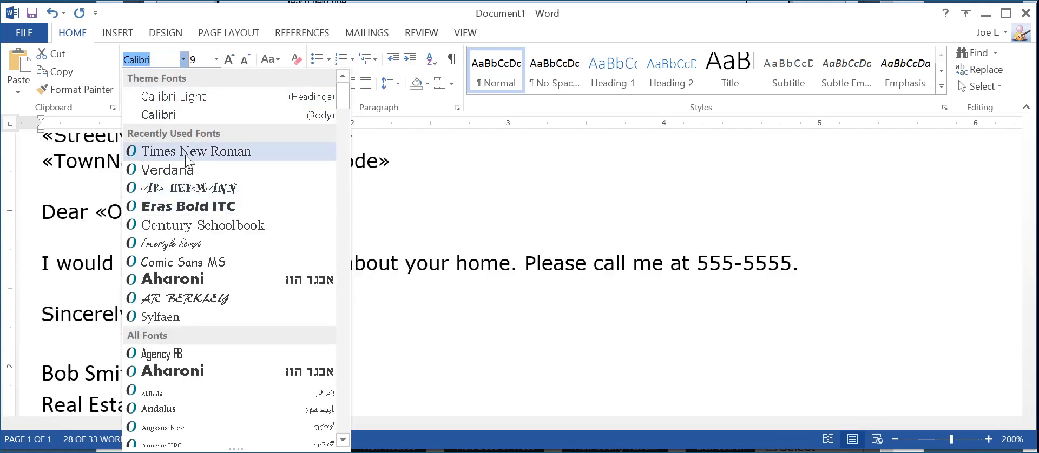
{"action": "left_click", "coordinate": [196, 151]}
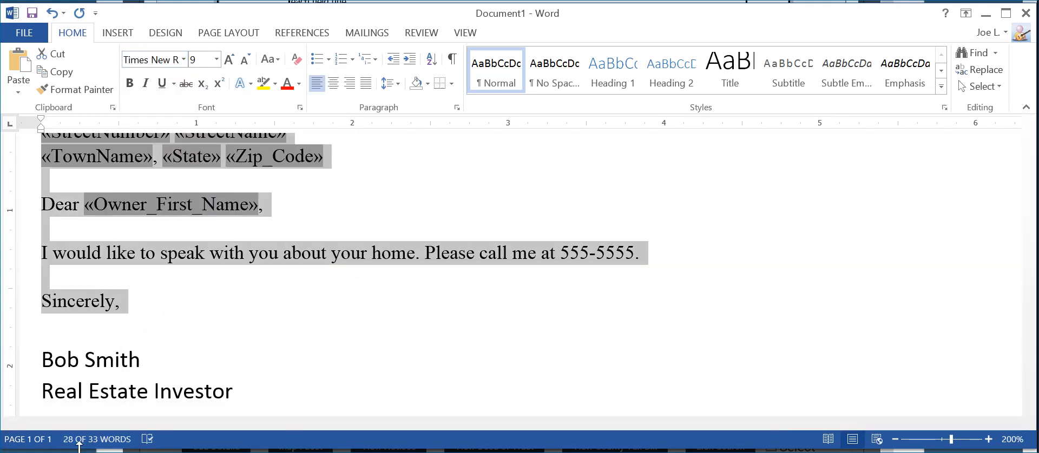
{"action": "left_click", "coordinate": [76, 444]}
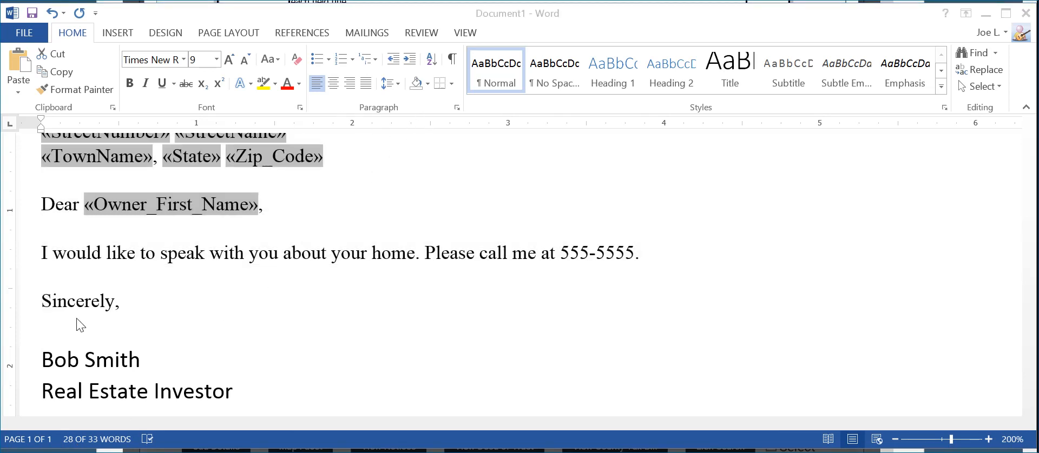
Replace the Calibri blank line below "Sincerely," with a new one that continues the closing line's formatting
{"action": "left_click", "coordinate": [68, 337]}
{"action": "left_click", "coordinate": [53, 331]}
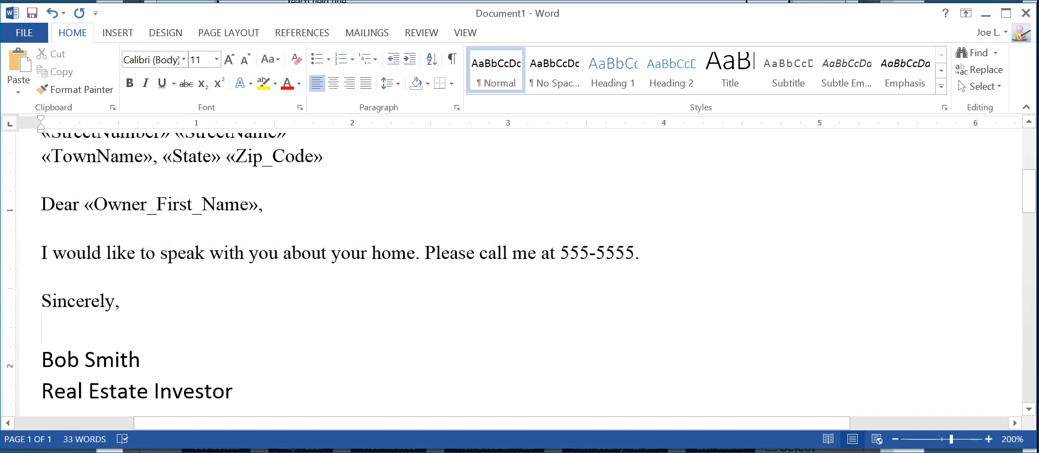
{"action": "key", "text": "BackSpace"}
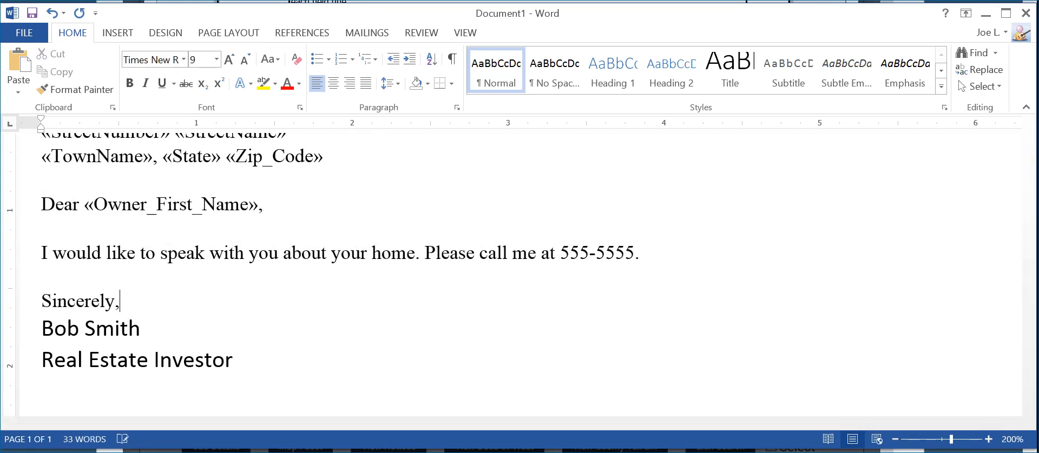
{"action": "key", "text": "Return"}
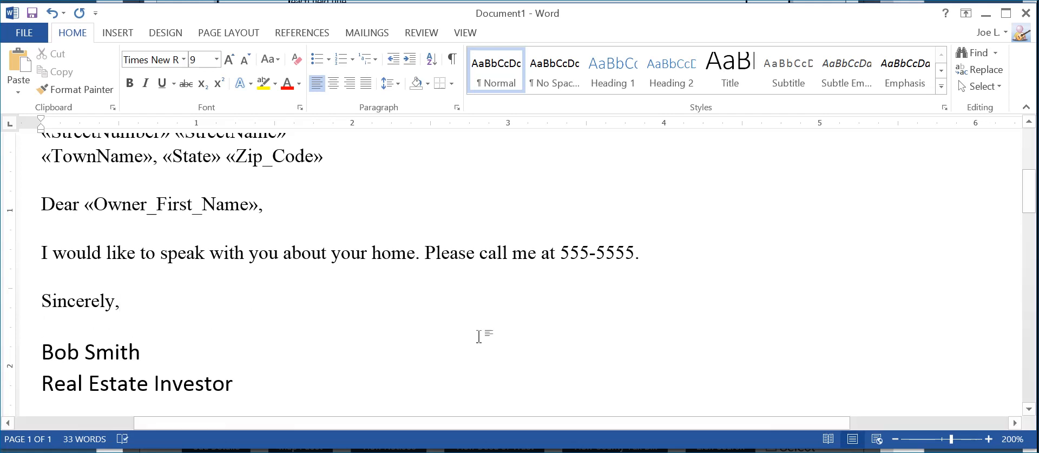
Preview the mail merge results in the letter for the first recipient
{"action": "scroll", "coordinate": [569, 333], "scroll_direction": "up", "scroll_amount": 4}
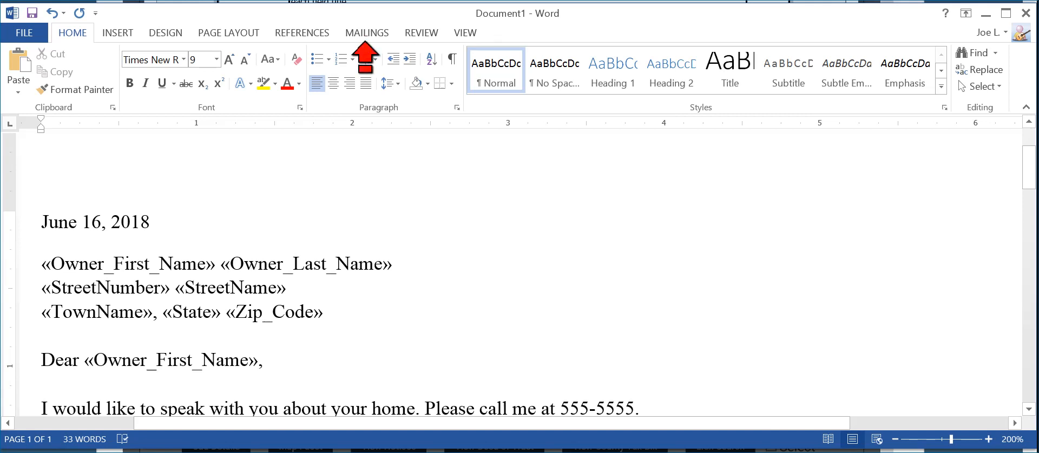
{"action": "left_click", "coordinate": [369, 33]}
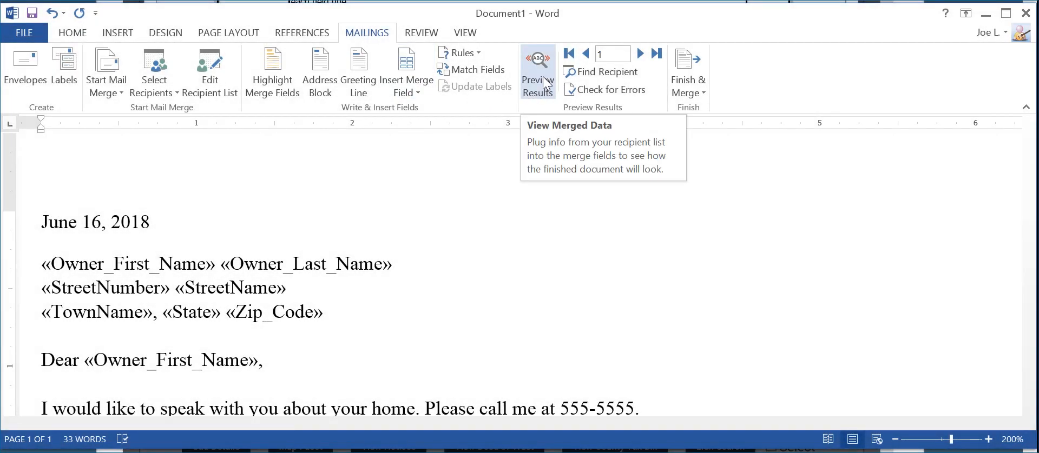
{"action": "left_click", "coordinate": [545, 84]}
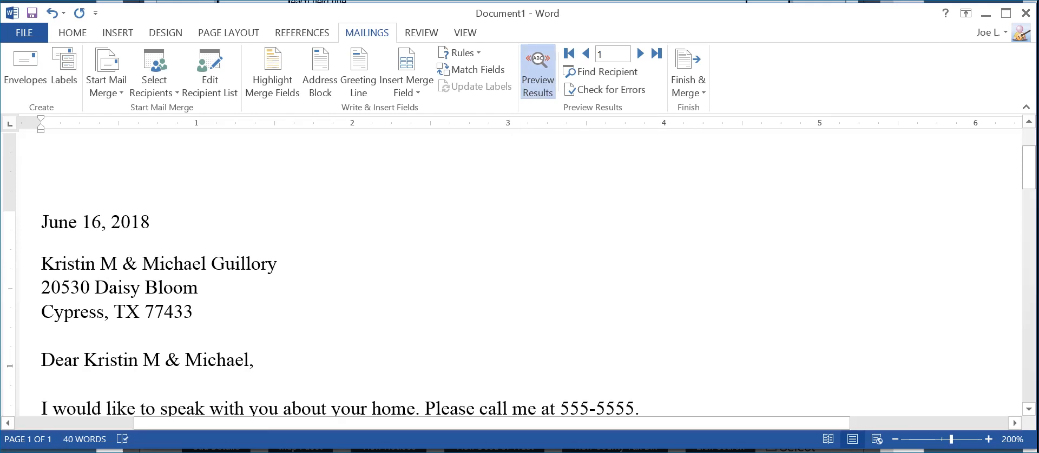
{"action": "scroll", "coordinate": [519, 276], "scroll_direction": "down", "scroll_amount": 1}
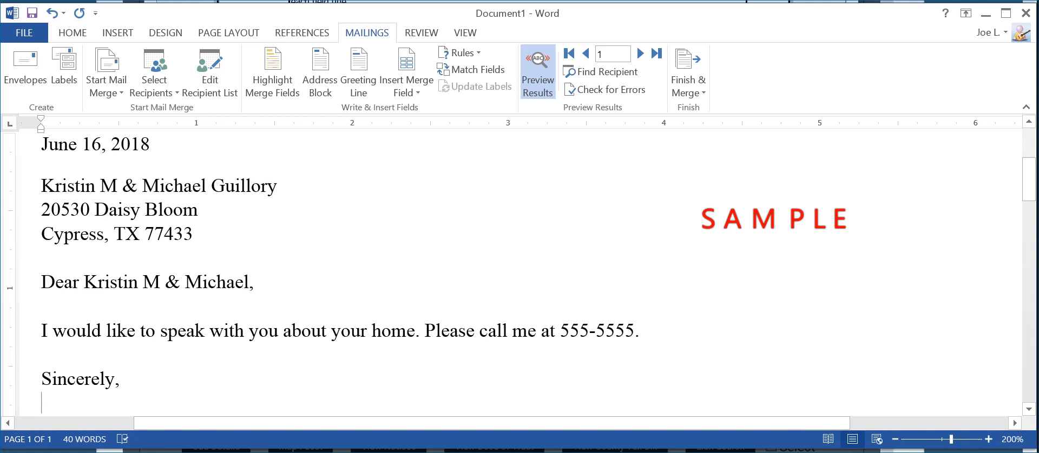
Delete the middle initial from the "Dear" greeting in the first recipient's letter
{"action": "left_click", "coordinate": [249, 282]}
{"action": "left_click", "coordinate": [160, 282]}
{"action": "key", "text": "BackSpace"}
{"action": "key", "text": "BackSpace"}
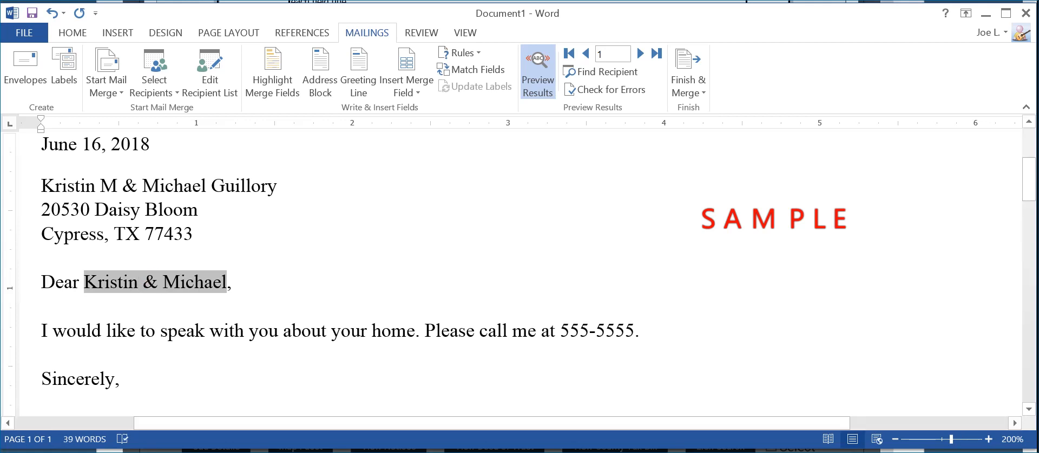
{"action": "left_click", "coordinate": [233, 283]}
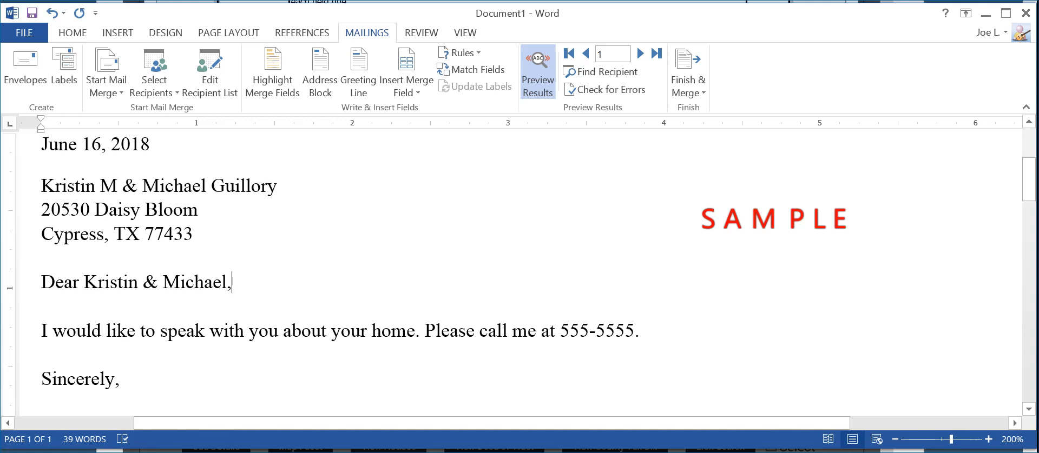
Go to record 2 in the preview and delete the middle initial from its greeting
{"action": "left_click", "coordinate": [640, 54]}
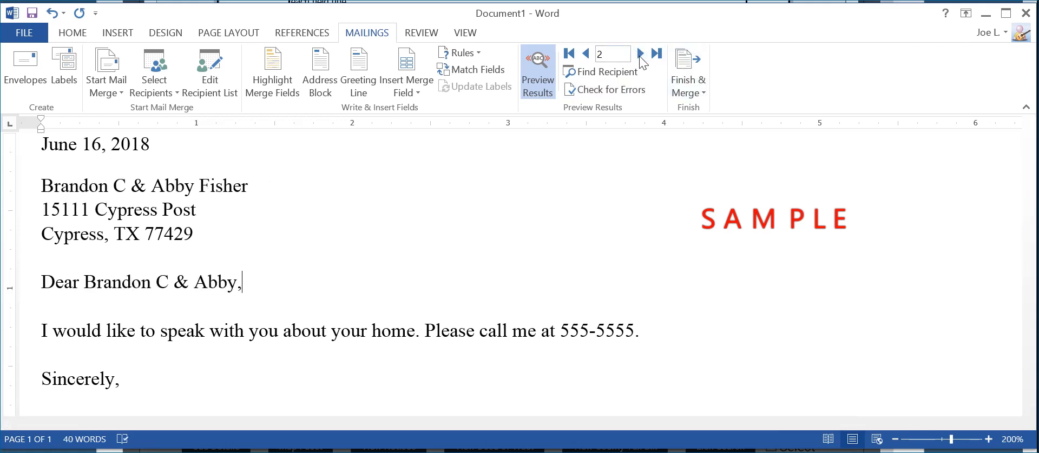
{"action": "left_click", "coordinate": [169, 282]}
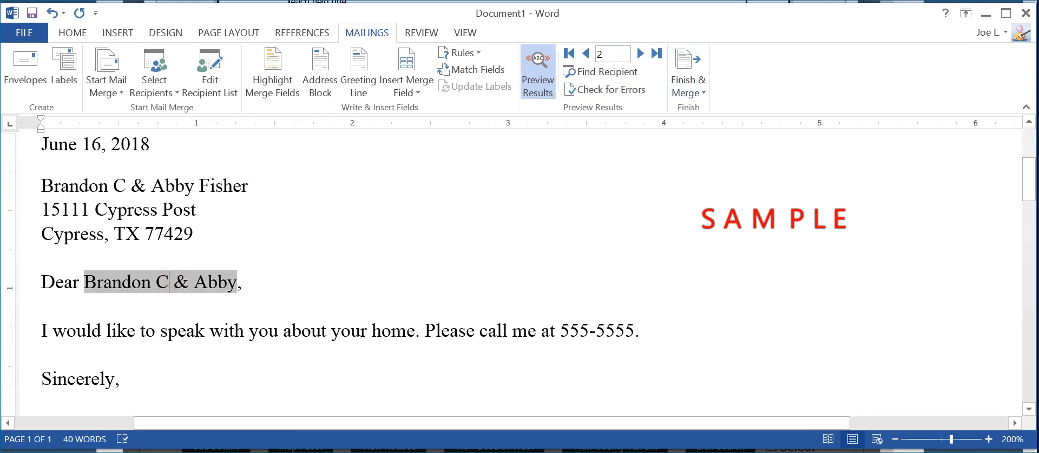
{"action": "key", "text": "BackSpace"}
{"action": "key", "text": "BackSpace"}
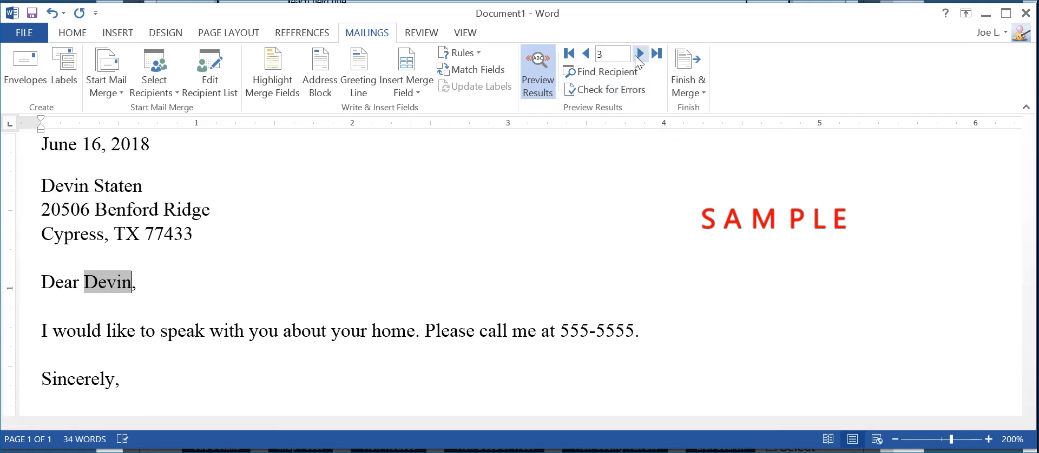
Go to record 4 and shorten its greeting to the first owner's given name, removing the initial and the second owner's name
{"action": "left_click", "coordinate": [640, 53]}
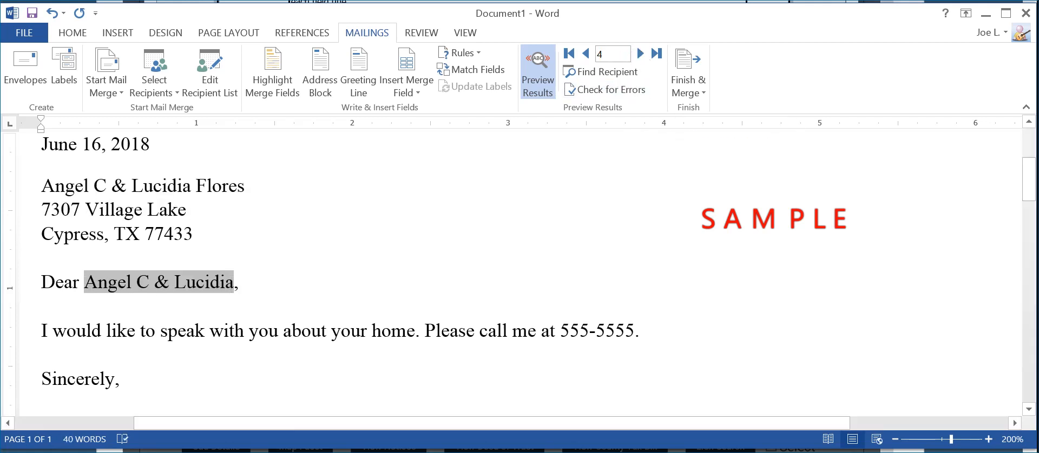
{"action": "left_click_drag", "start_coordinate": [233, 282], "coordinate": [154, 282]}
{"action": "key", "text": "BackSpace"}
{"action": "key", "text": "BackSpace"}
{"action": "key", "text": "BackSpace"}
{"action": "key", "text": "BackSpace"}
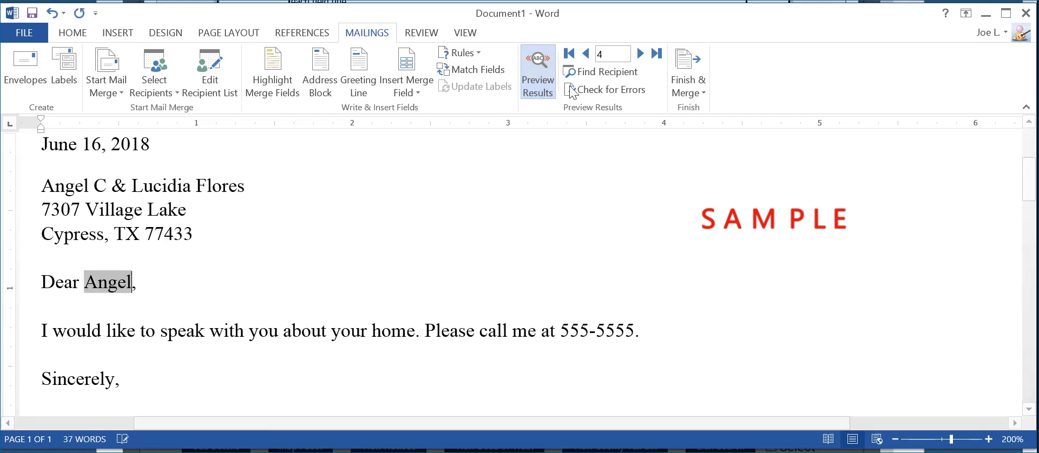
Advance to record 6 in the preview and delete the middle initial from its greeting
{"action": "left_click", "coordinate": [640, 54]}
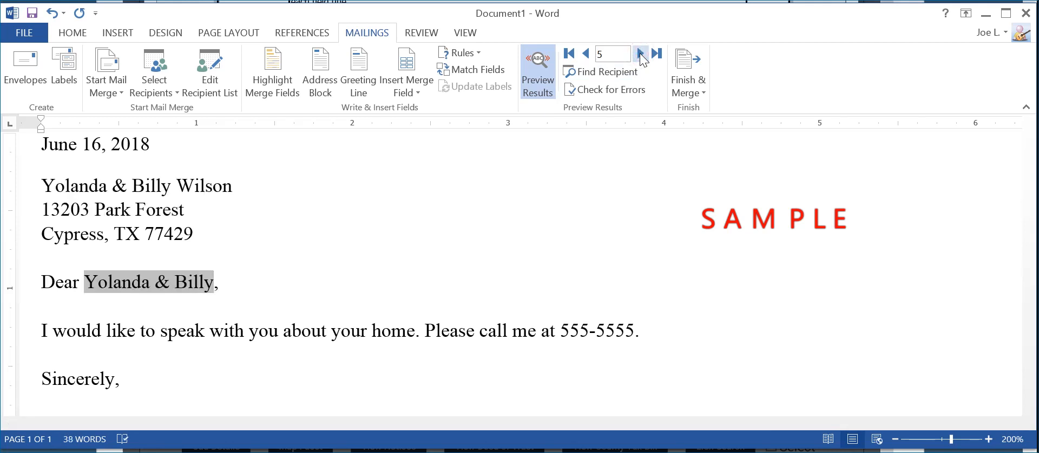
{"action": "left_click", "coordinate": [641, 54]}
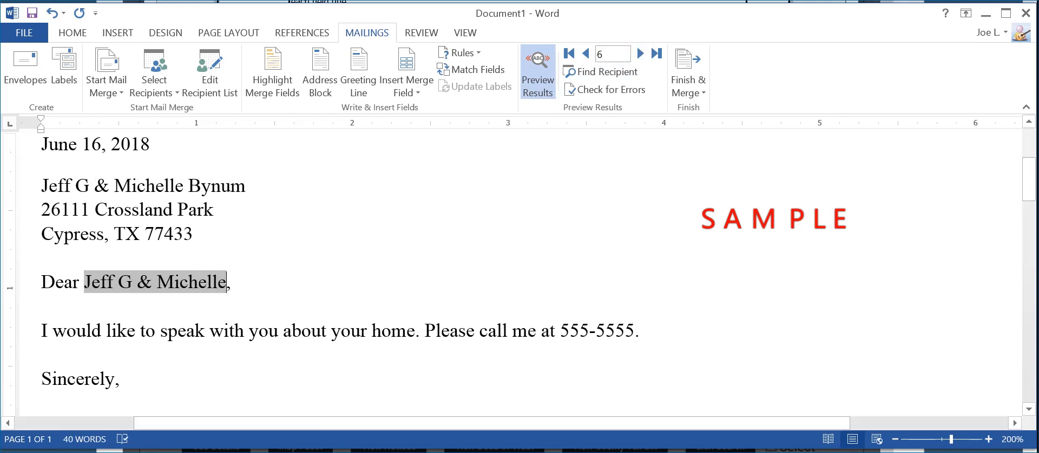
{"action": "left_click", "coordinate": [133, 283]}
{"action": "key", "text": "BackSpace"}
{"action": "key", "text": "BackSpace"}
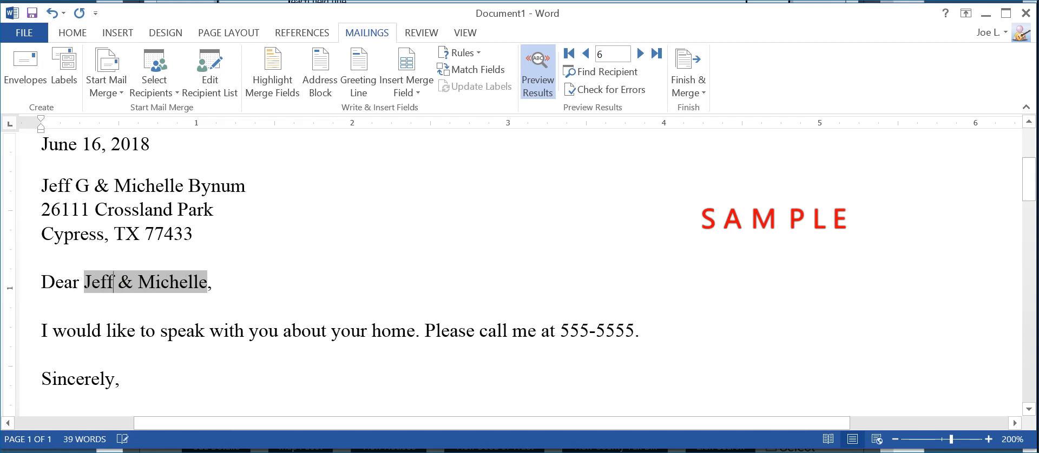
Go to record 7 in the preview and delete the middle initial from its greeting
{"action": "left_click", "coordinate": [641, 54]}
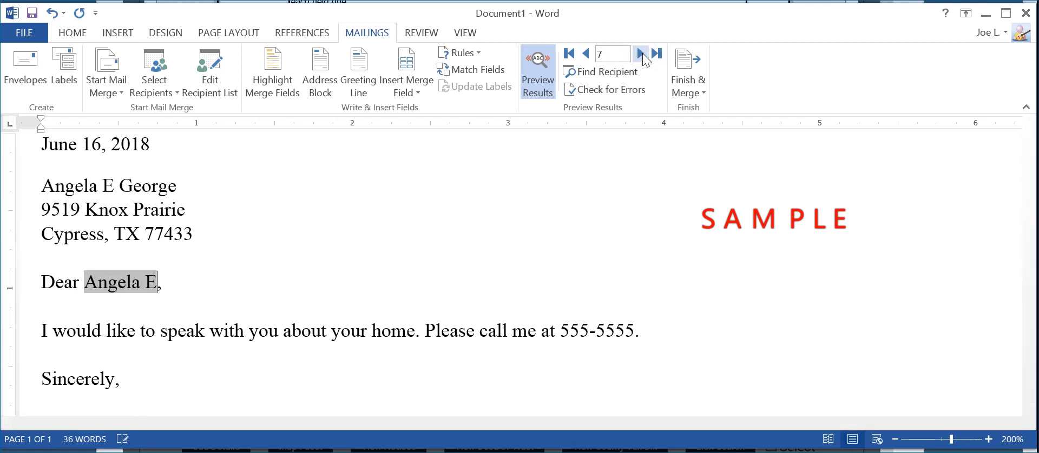
{"action": "key", "text": "BackSpace"}
{"action": "key", "text": "BackSpace"}
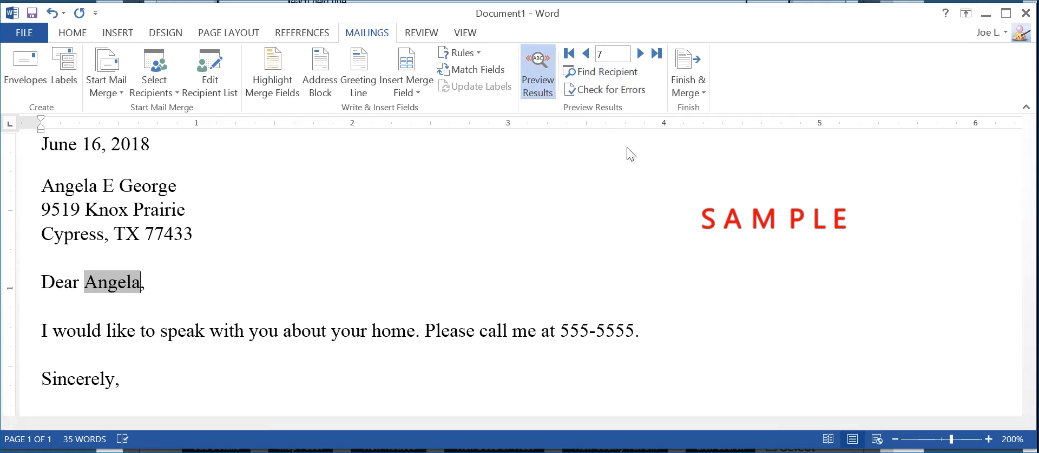
{"action": "left_click", "coordinate": [577, 189]}
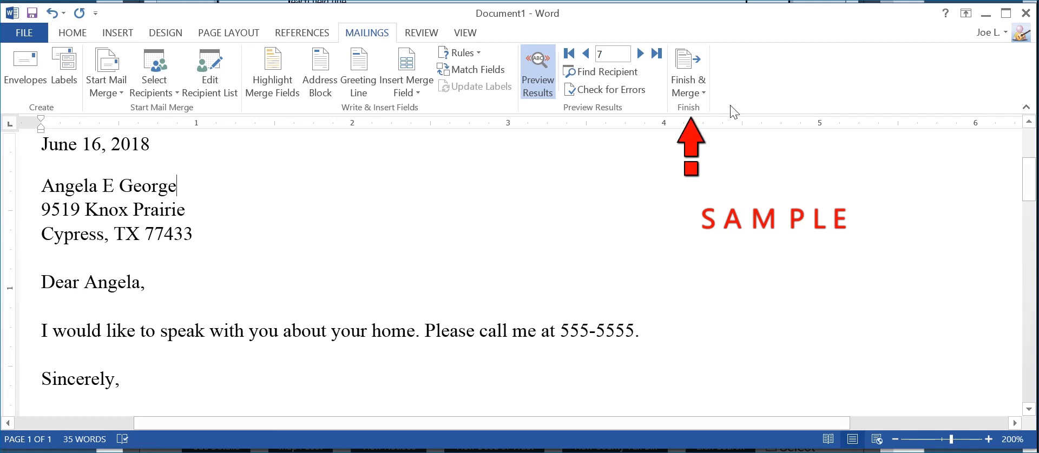
Finish the merge by generating individual letters for all records in a new document
{"action": "left_click", "coordinate": [693, 82]}
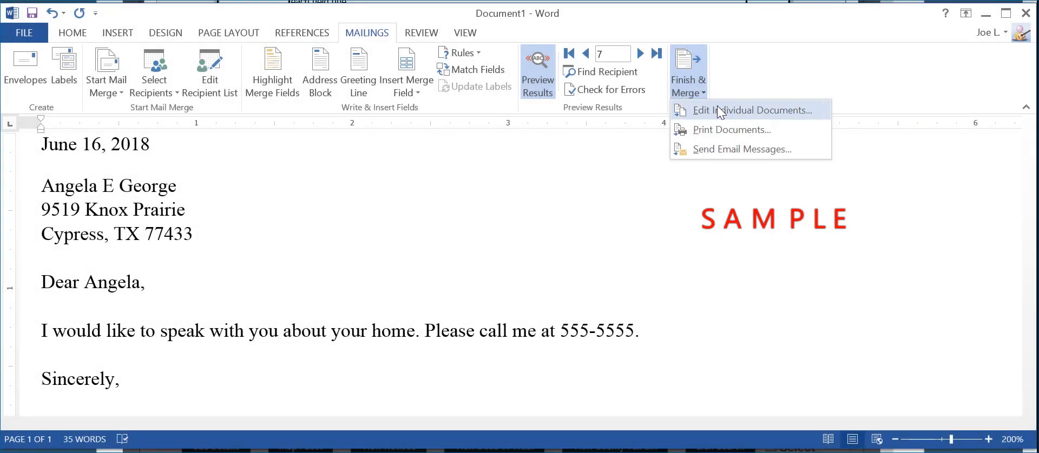
{"action": "left_click", "coordinate": [716, 107]}
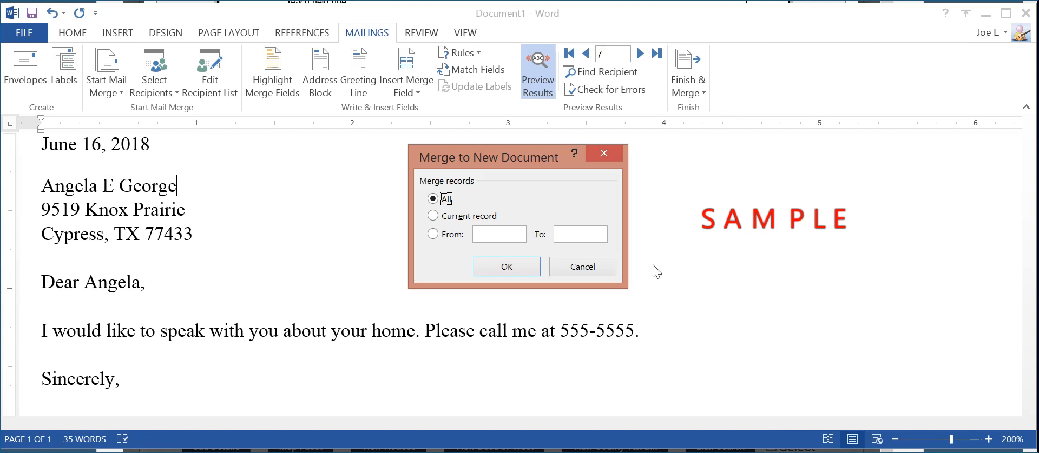
{"action": "left_click", "coordinate": [507, 271]}
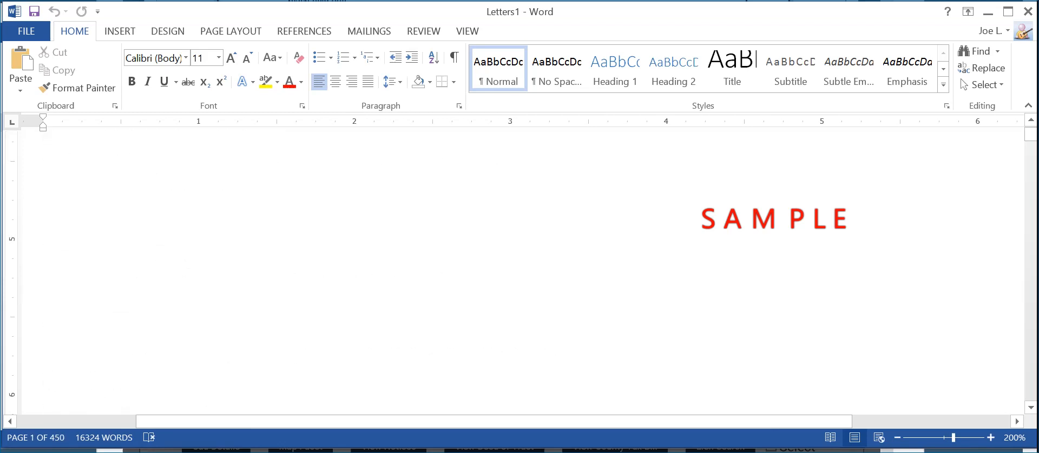
Go to page 169 of the merged letters and delete the middle initial from its greeting
{"action": "left_click_drag", "start_coordinate": [1029, 136], "coordinate": [1022, 235]}
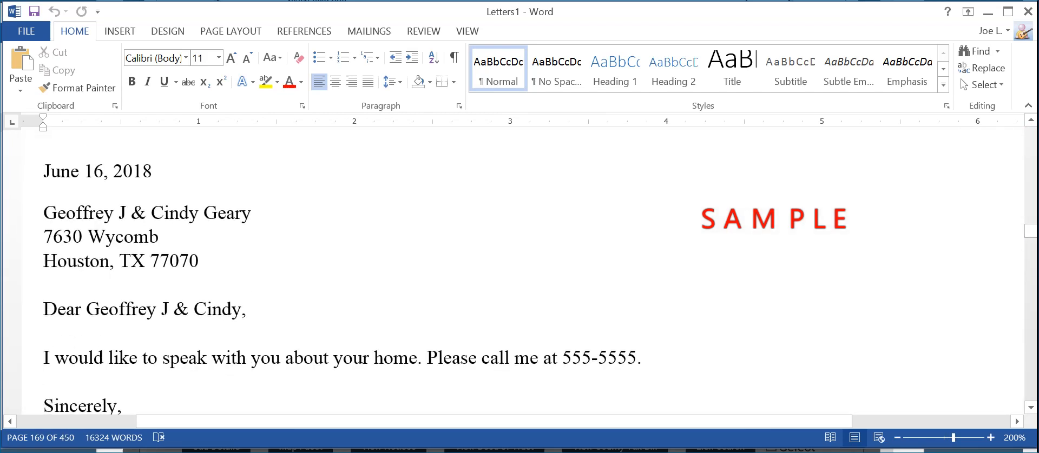
{"action": "left_click", "coordinate": [165, 310]}
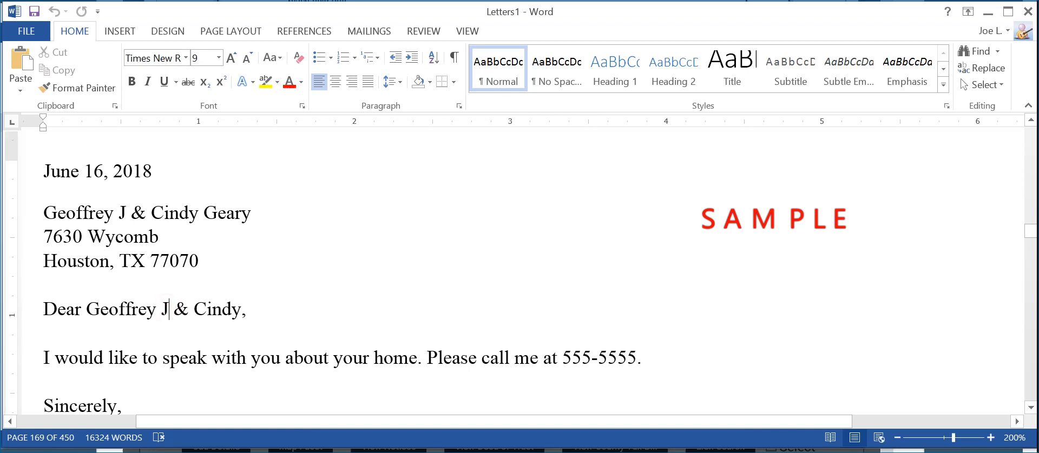
{"action": "key", "text": "BackSpace"}
{"action": "key", "text": "BackSpace"}
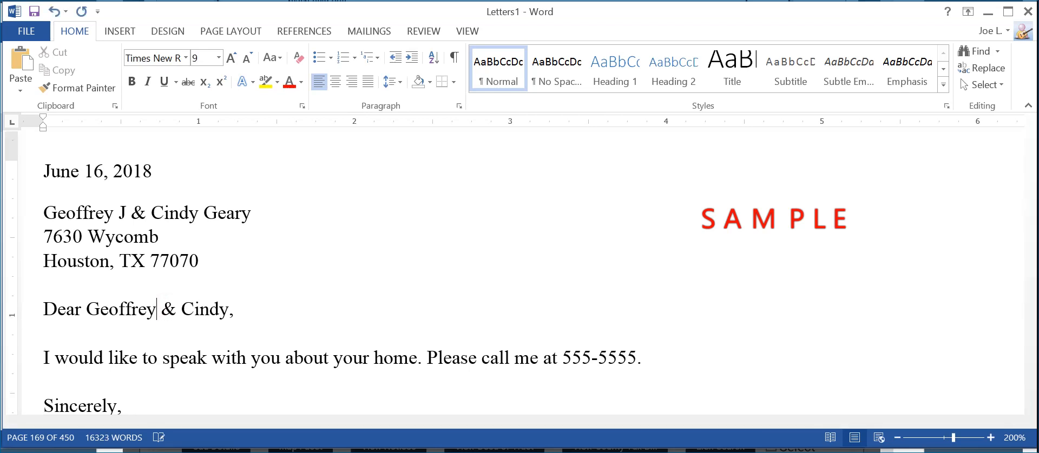